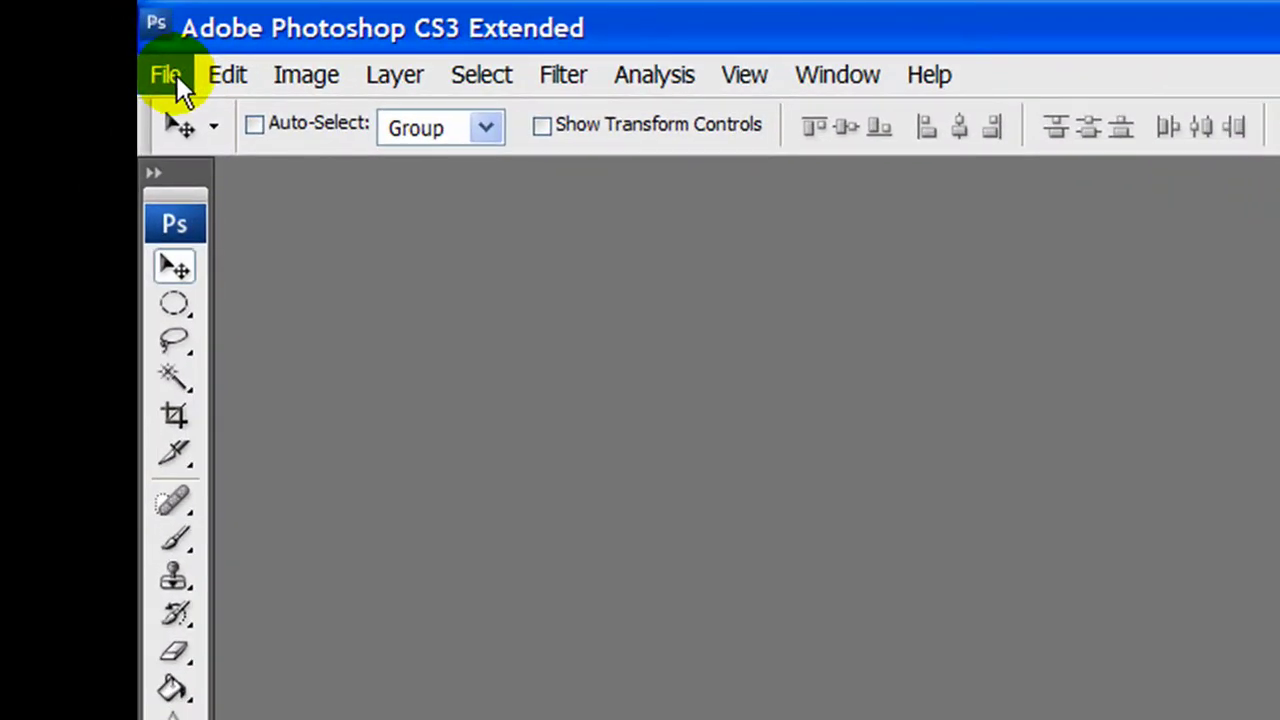
Step: Set up a new Custom 1000 × 800 pixel document with Transparent background contents
click(176, 74)
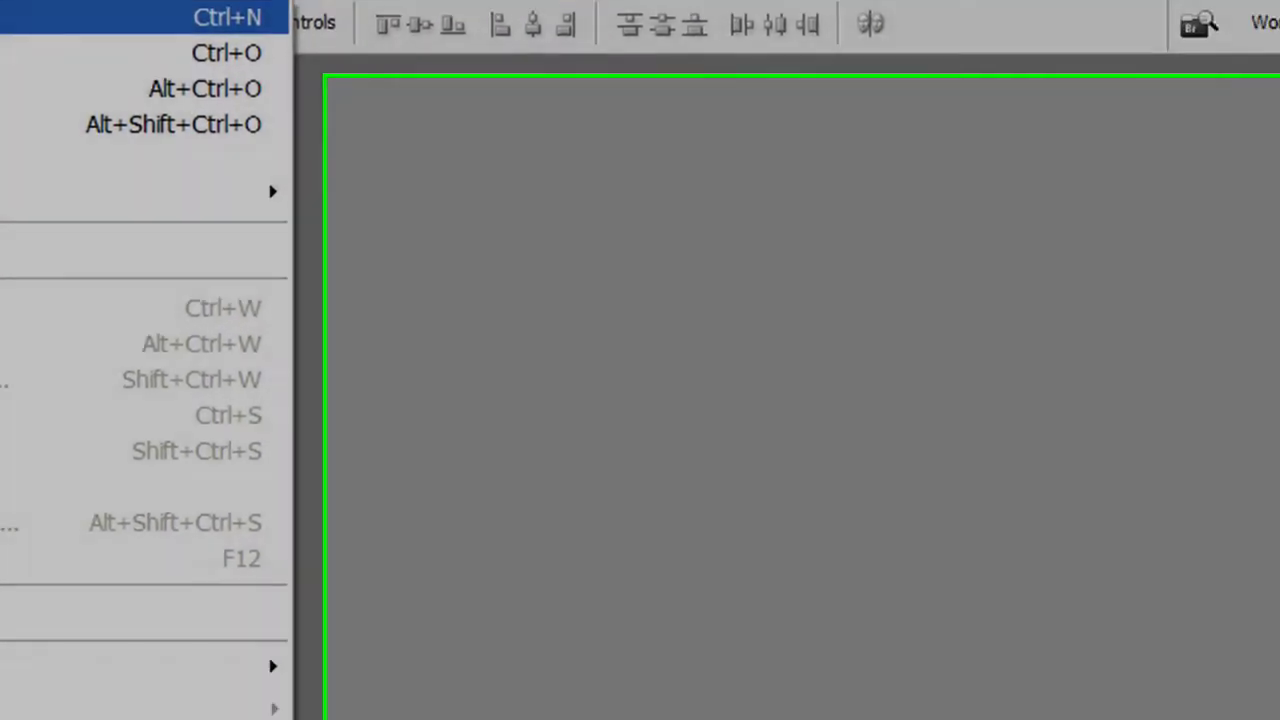
click(200, 120)
click(475, 246)
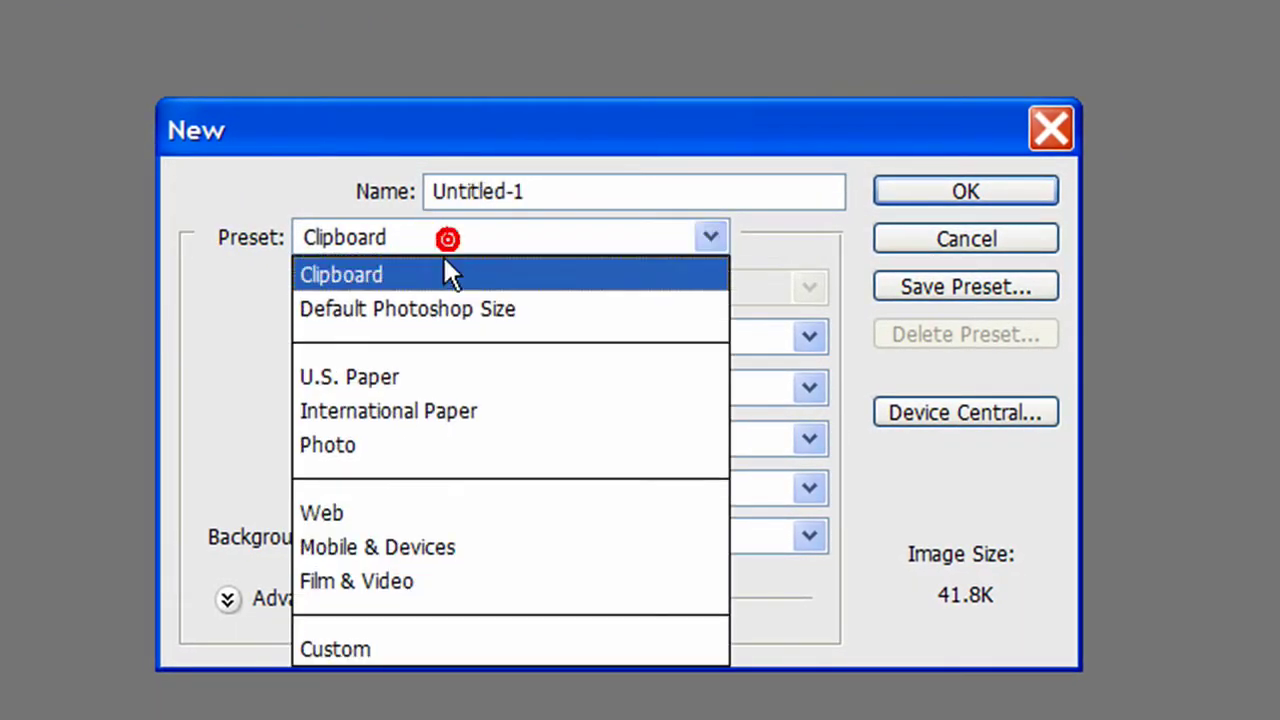
click(335, 649)
click(514, 337)
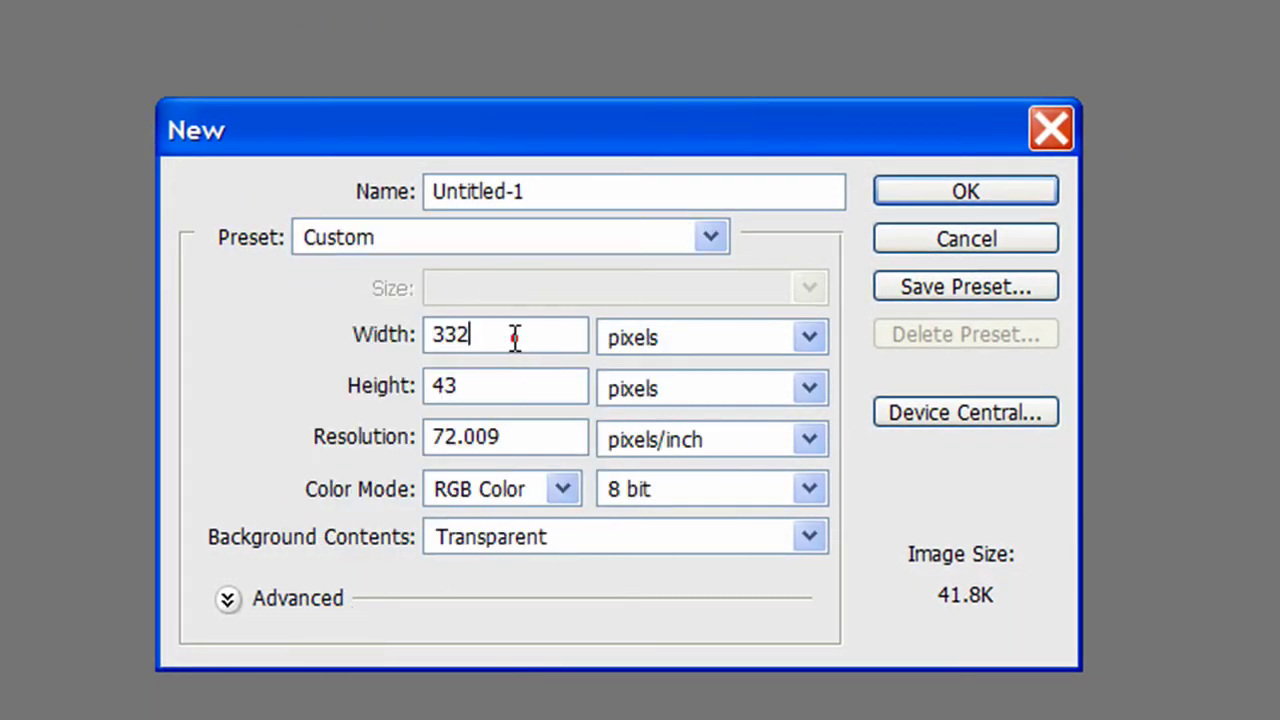
text(1000)
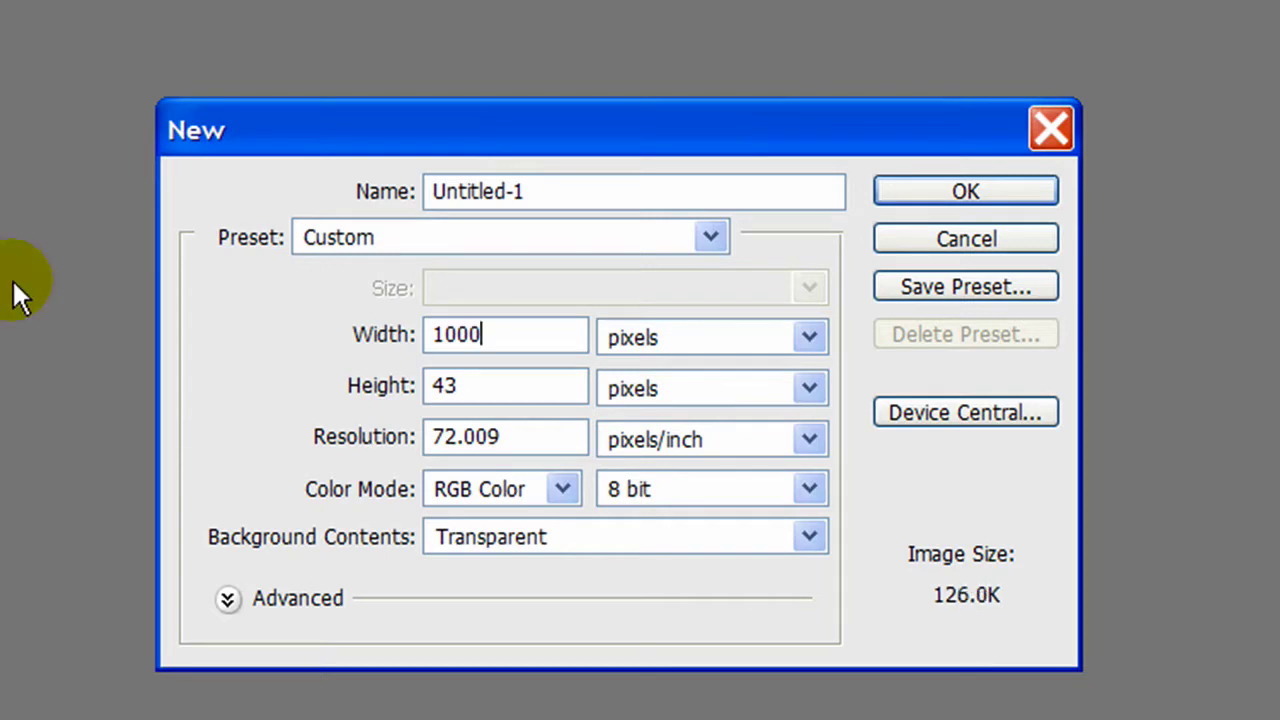
double_click(462, 392)
text(90)
key(BackSpace)
key(BackSpace)
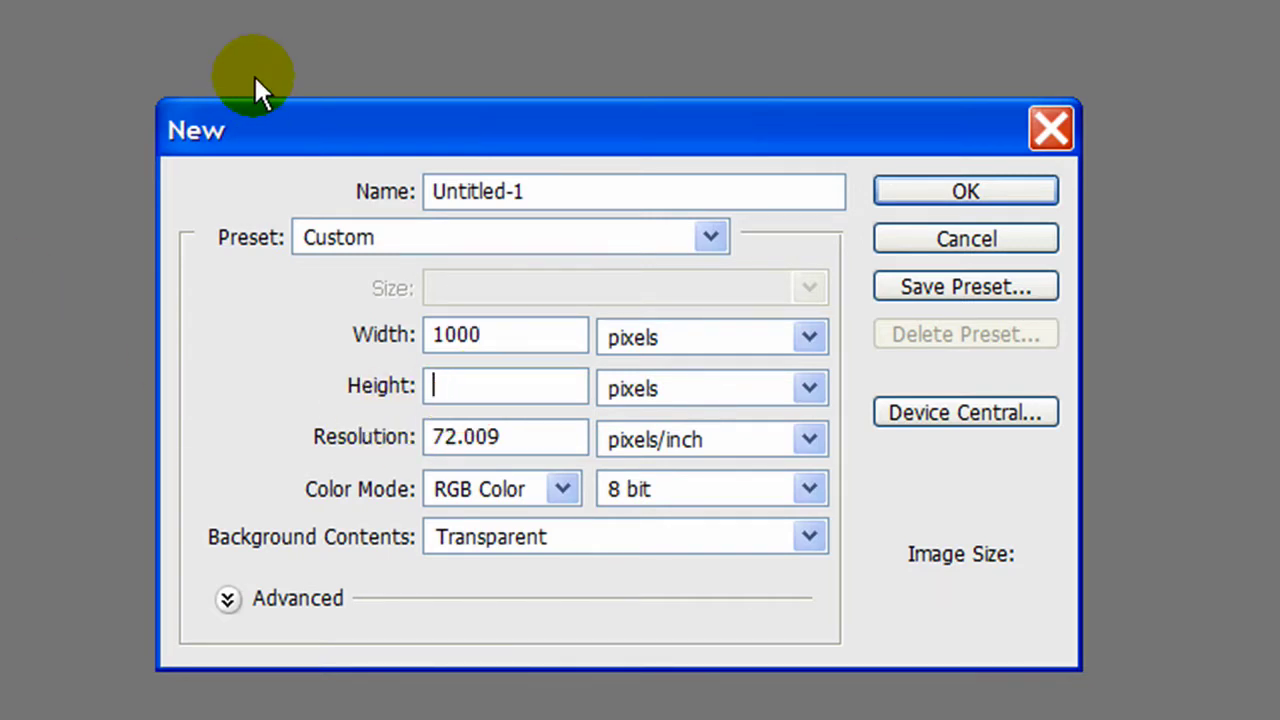
text(800)
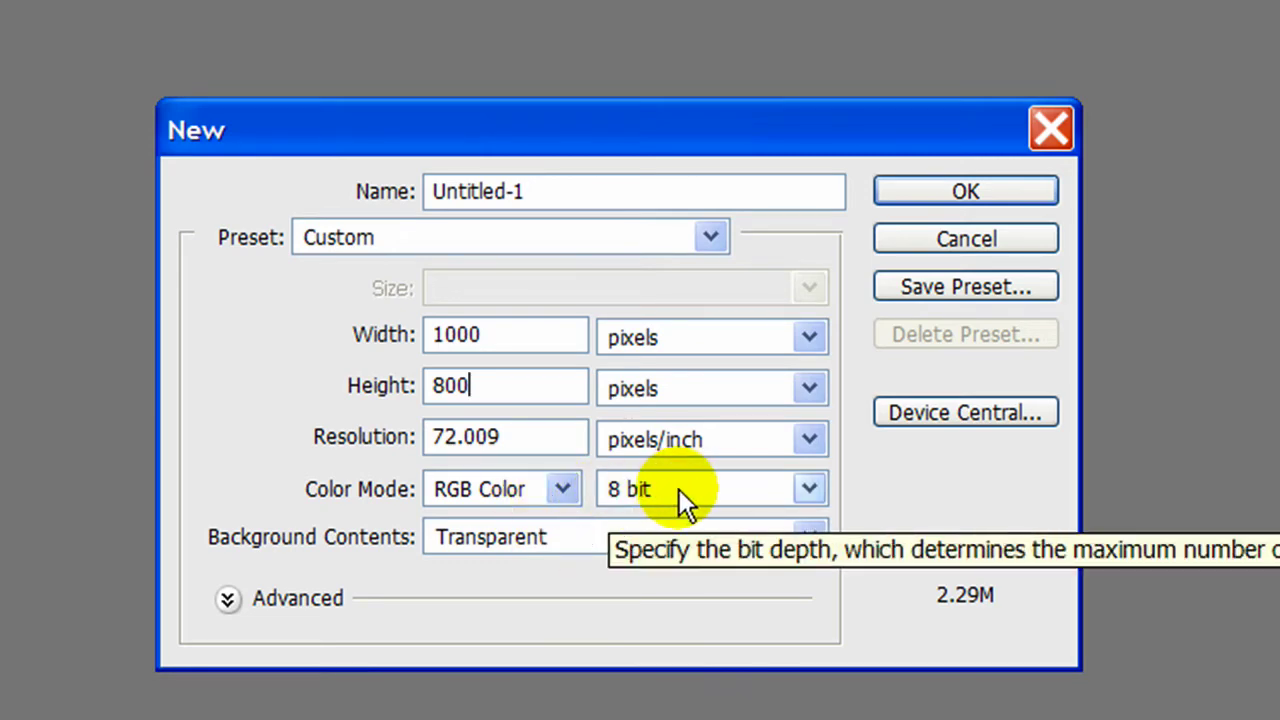
click(612, 538)
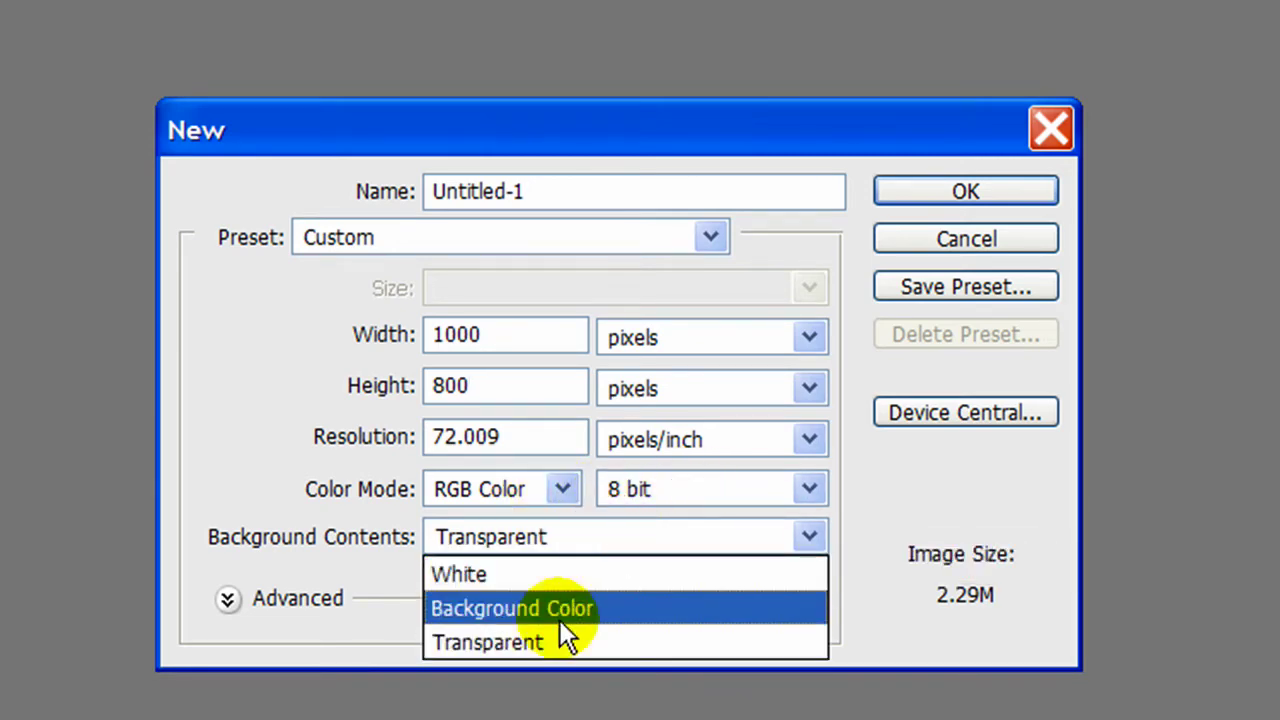
click(556, 633)
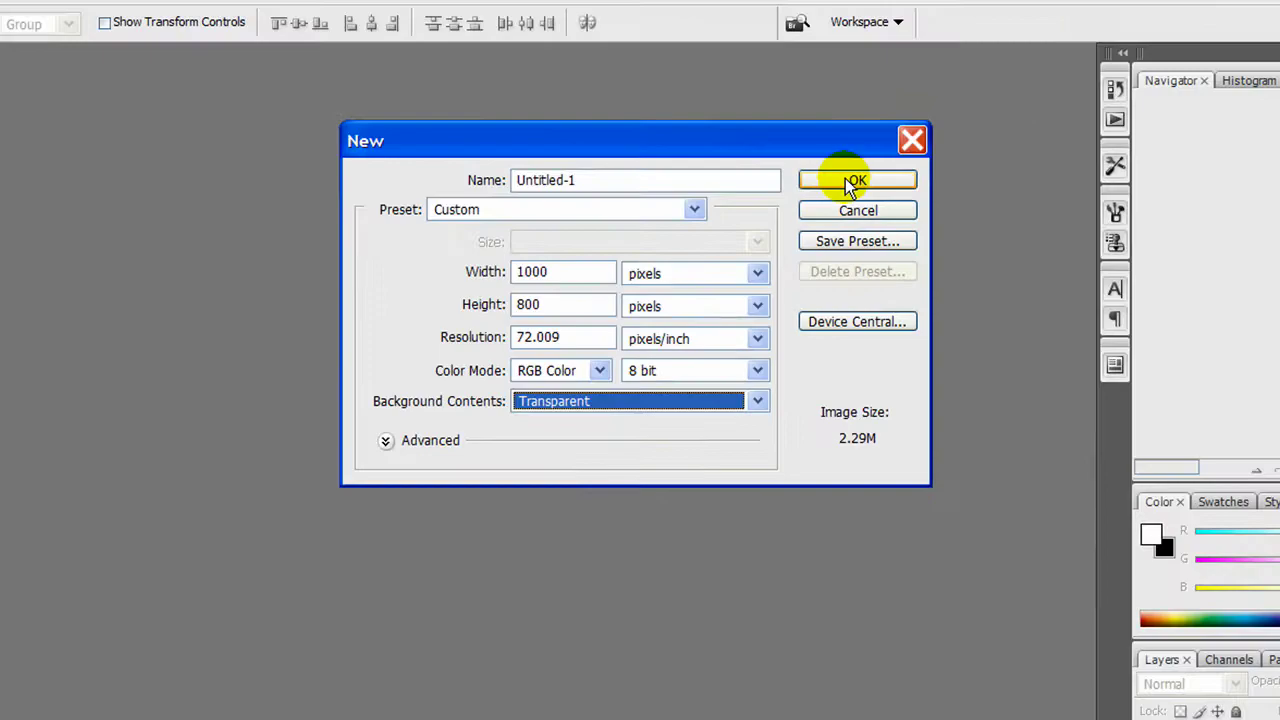
Step: Create the Untitled-1 document and fill its layer with solid black (000000)
click(955, 190)
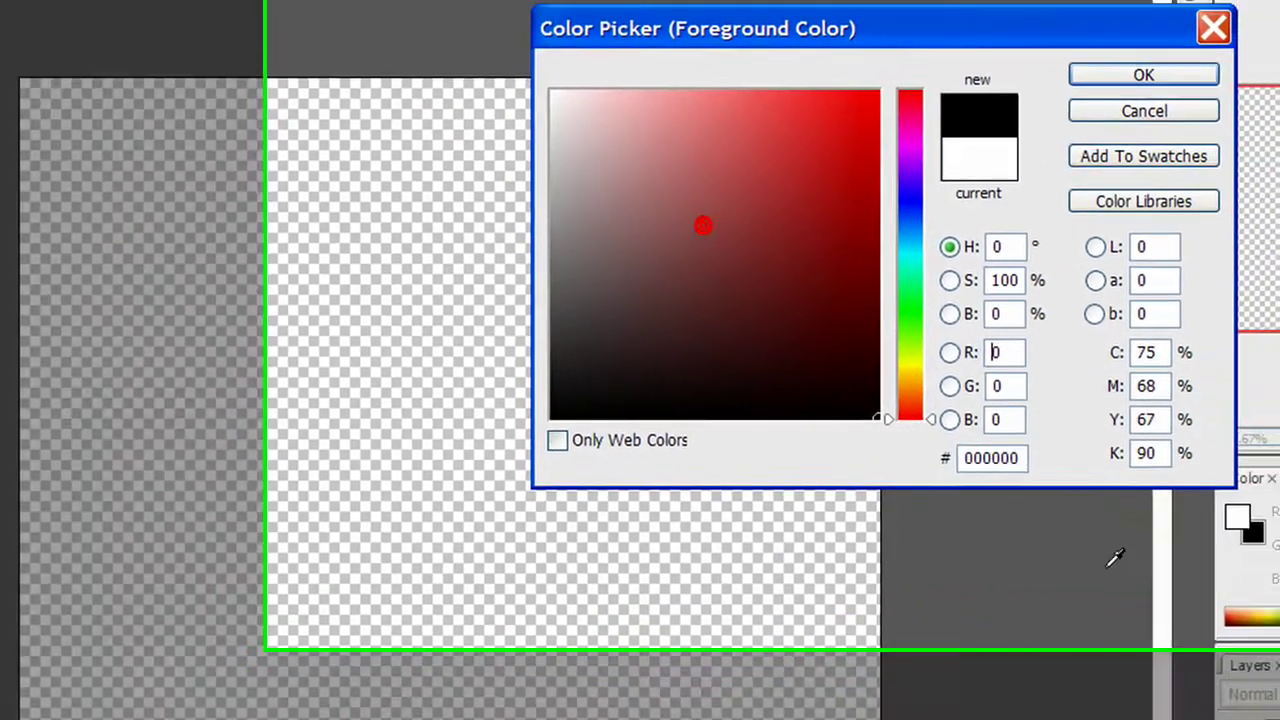
click(1279, 0)
click(849, 150)
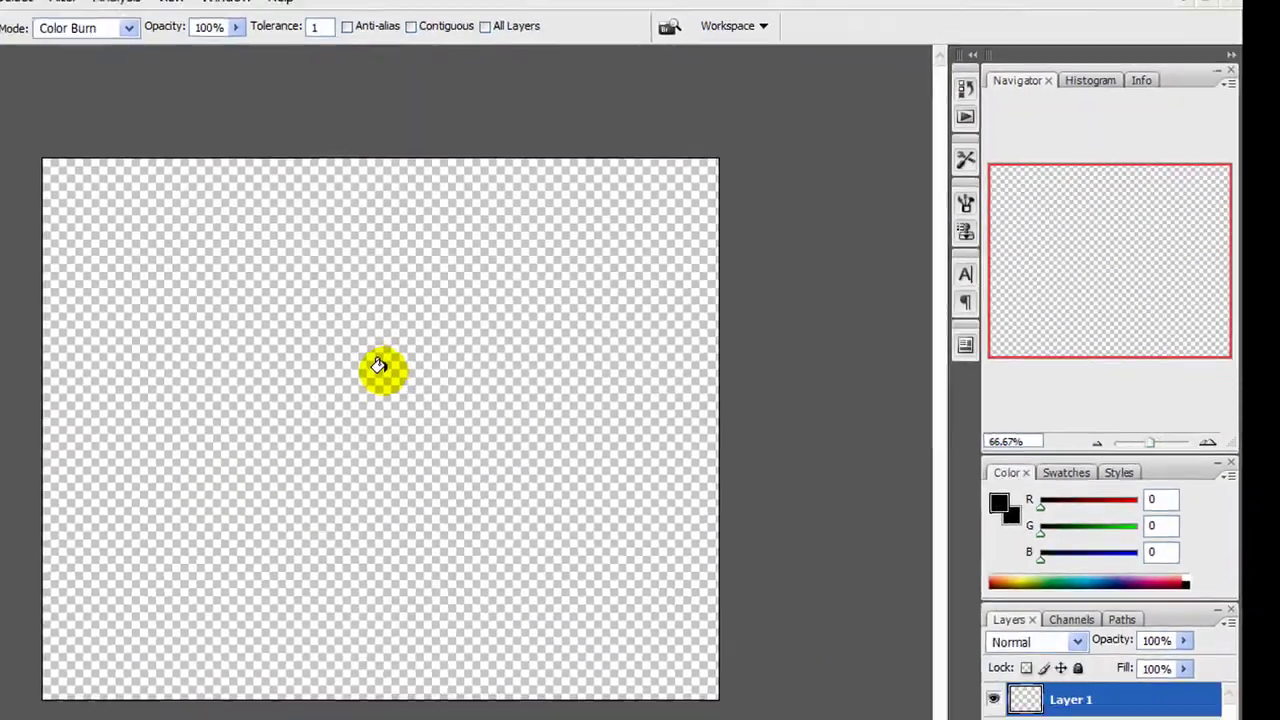
click(207, 400)
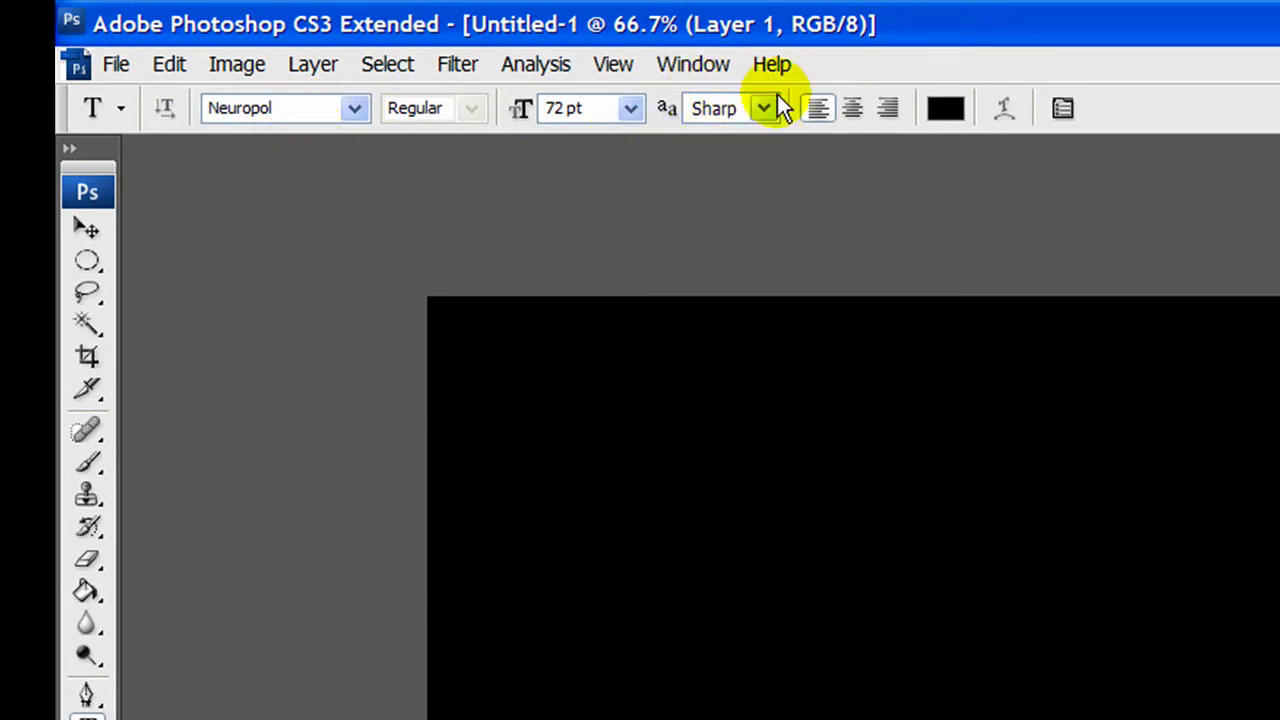
Step: Set the Neuropol text colour to white (ffffff) for the word Random
click(946, 108)
click(1048, 317)
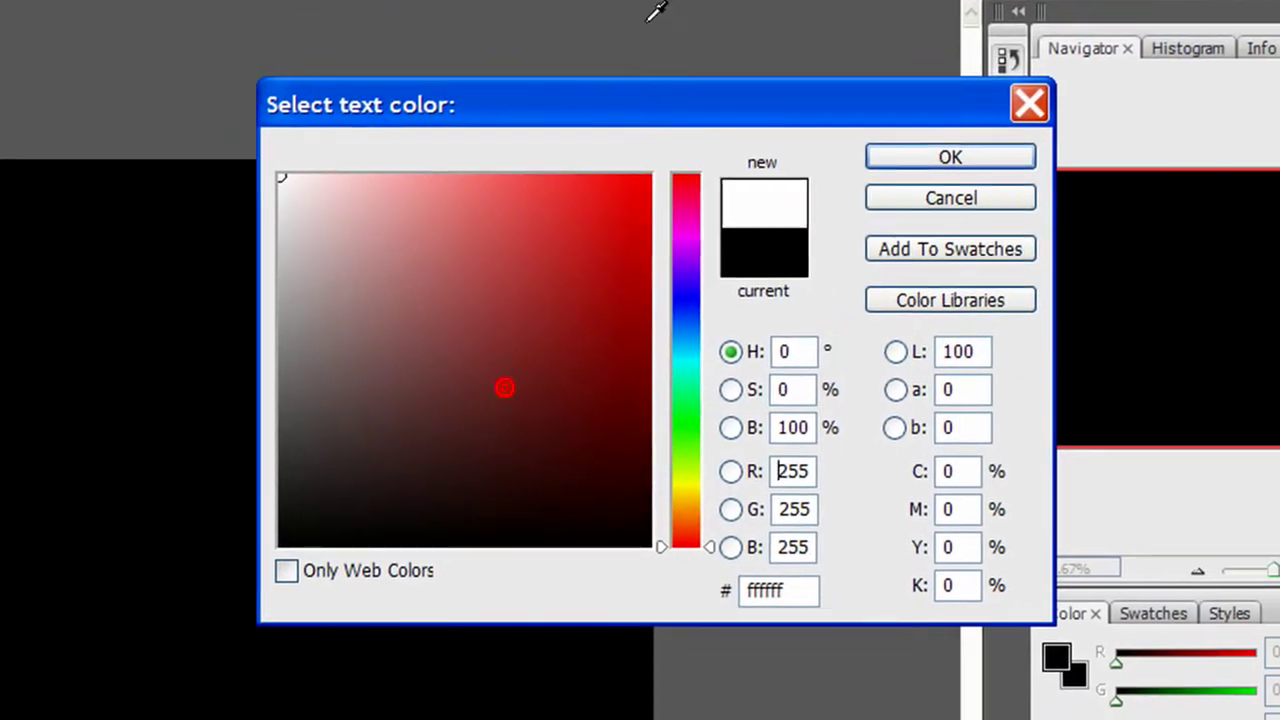
click(943, 157)
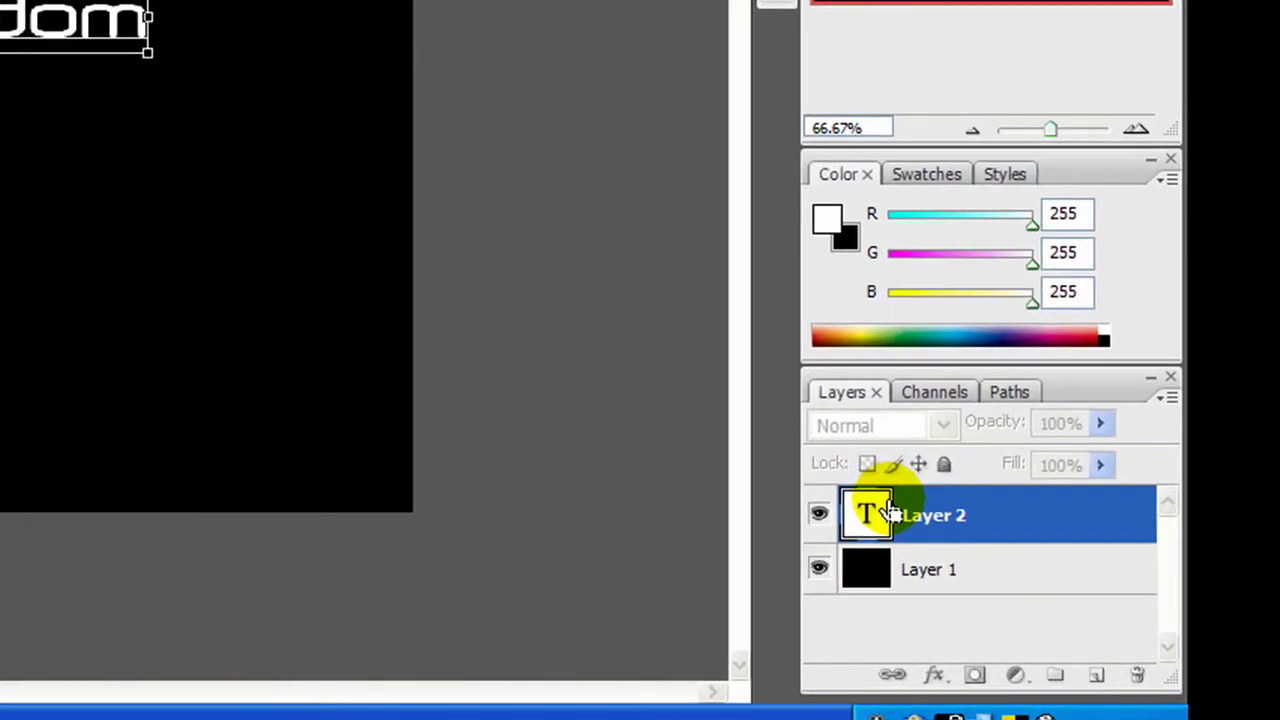
Step: Commit the Random text, delete and restore its layer, and switch to the Move tool
click(1055, 590)
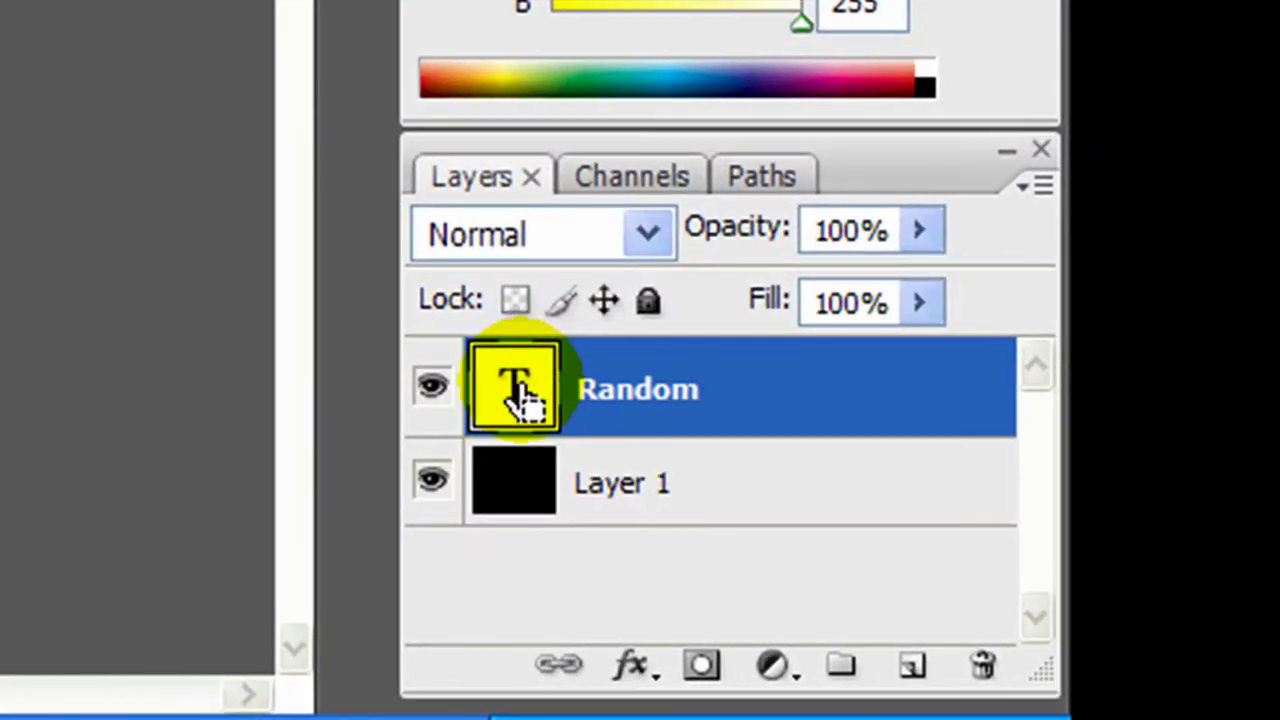
drag(513, 395, 983, 665)
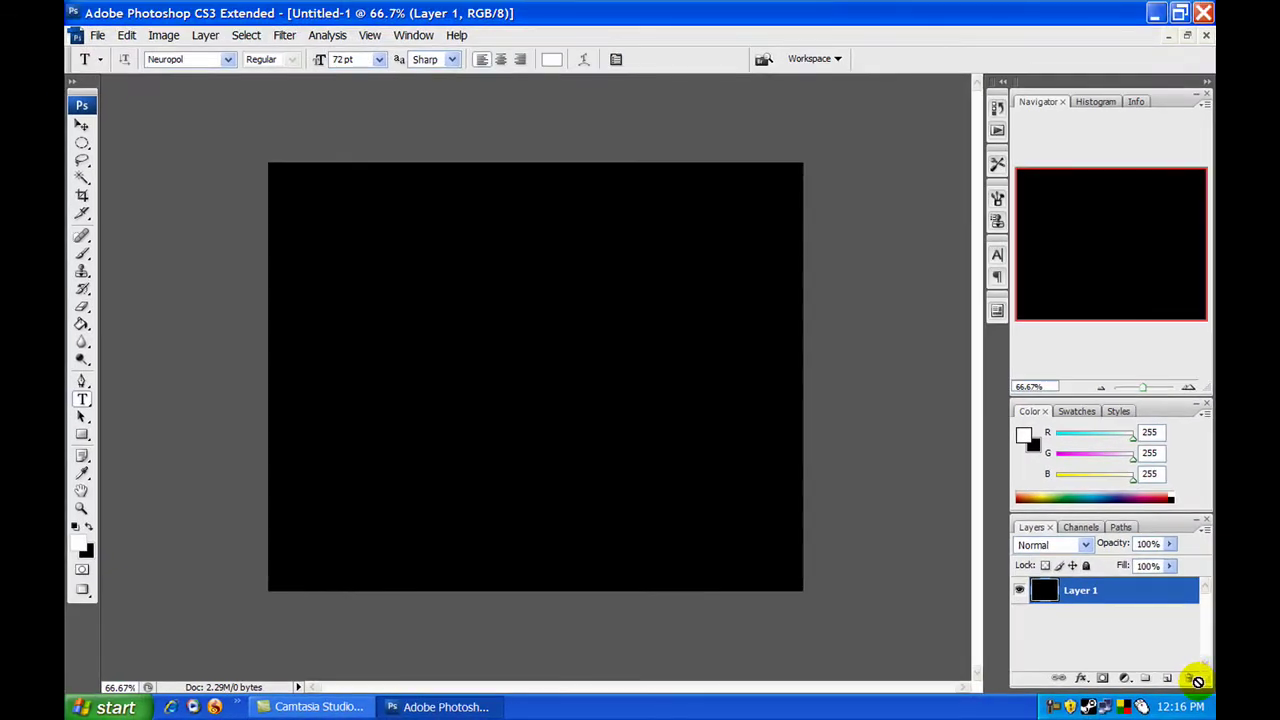
key(ctrl+z)
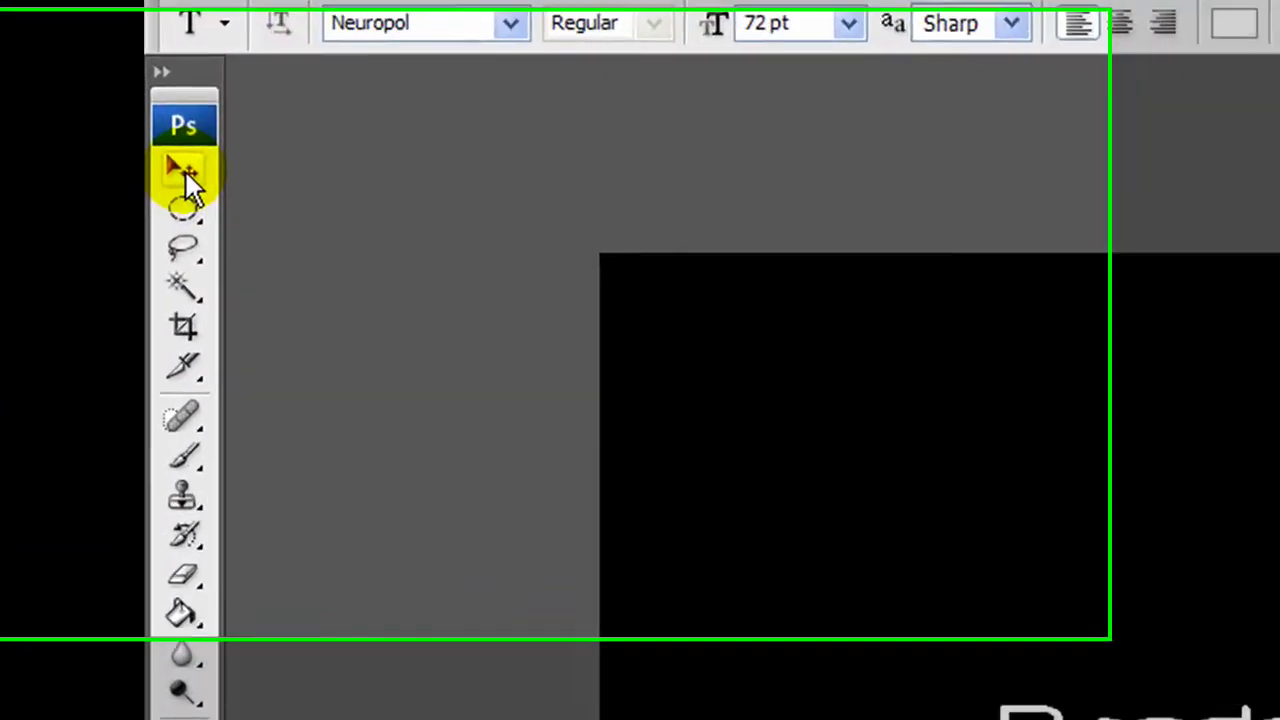
click(186, 172)
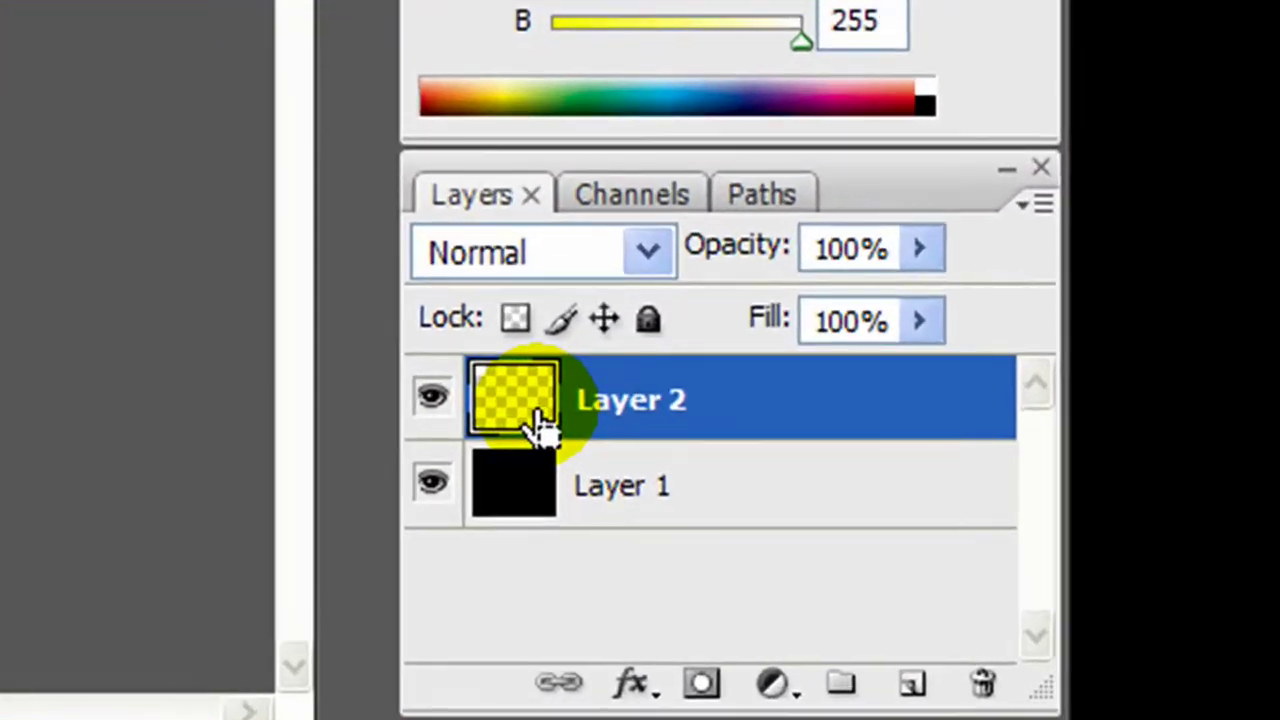
Step: Load the Random letters as a selection and contract it by 2 pixels
click(1051, 594)
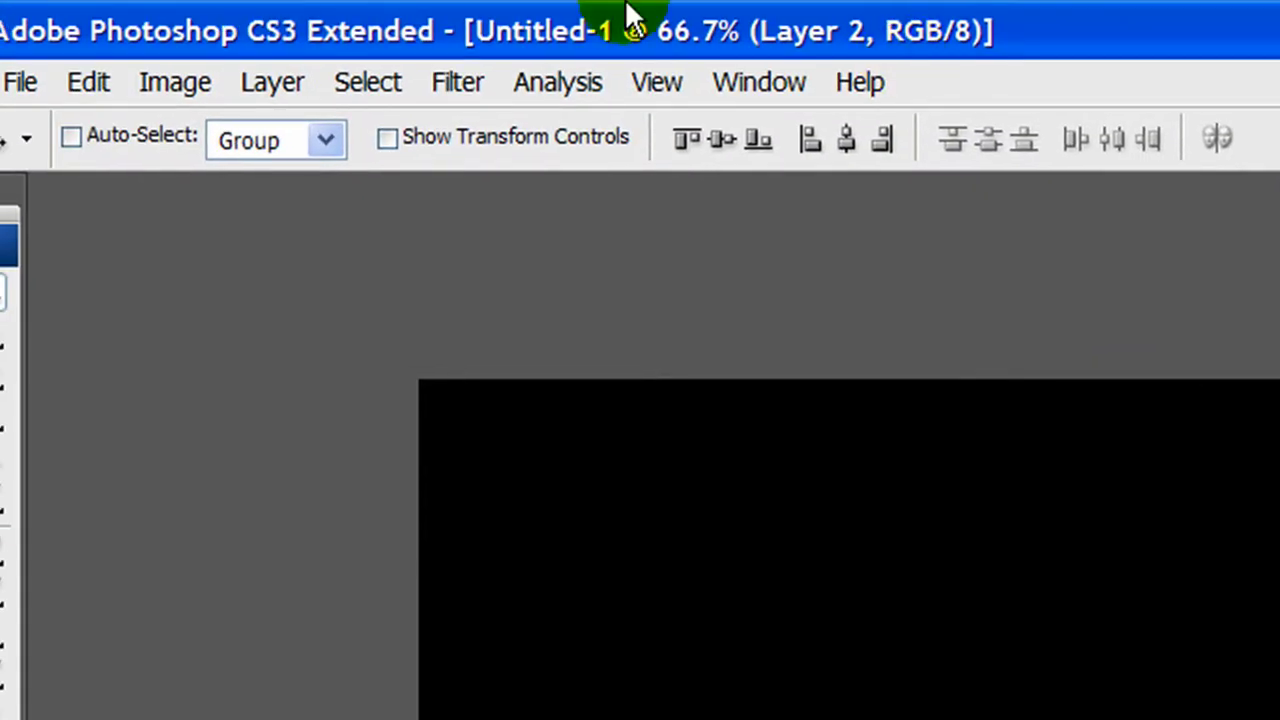
click(389, 86)
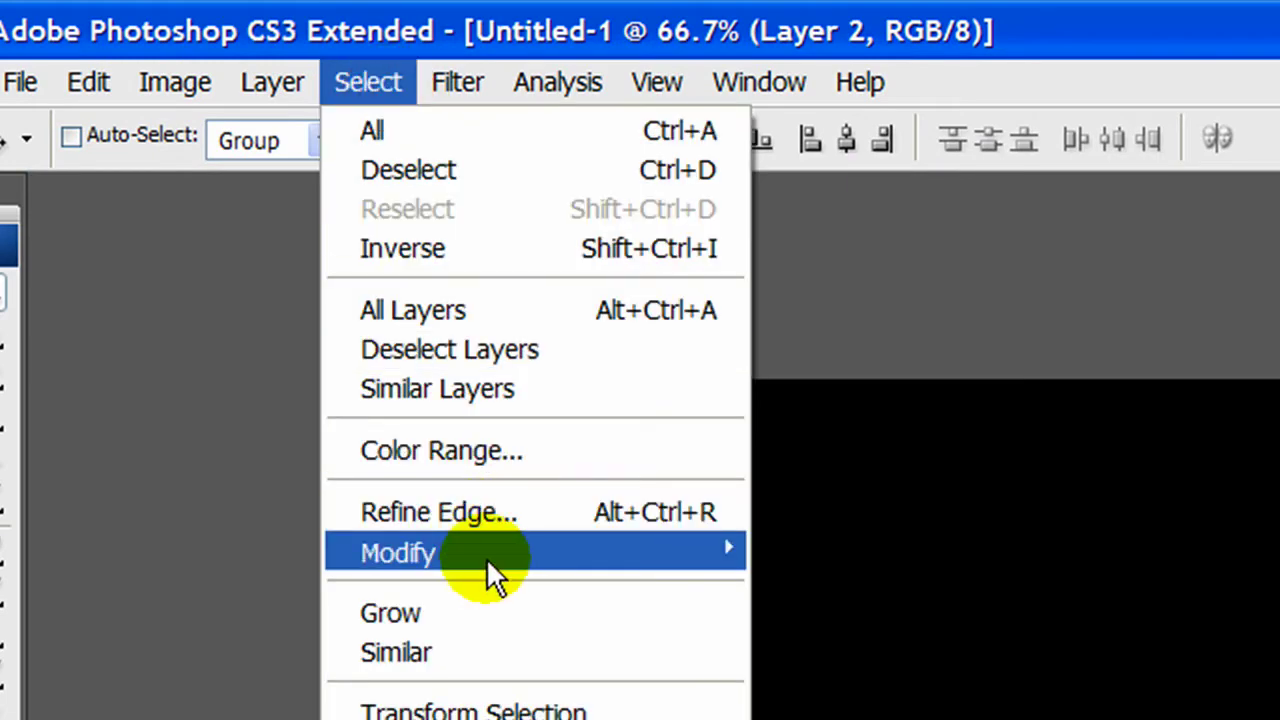
mouse_move(486, 557)
click(858, 663)
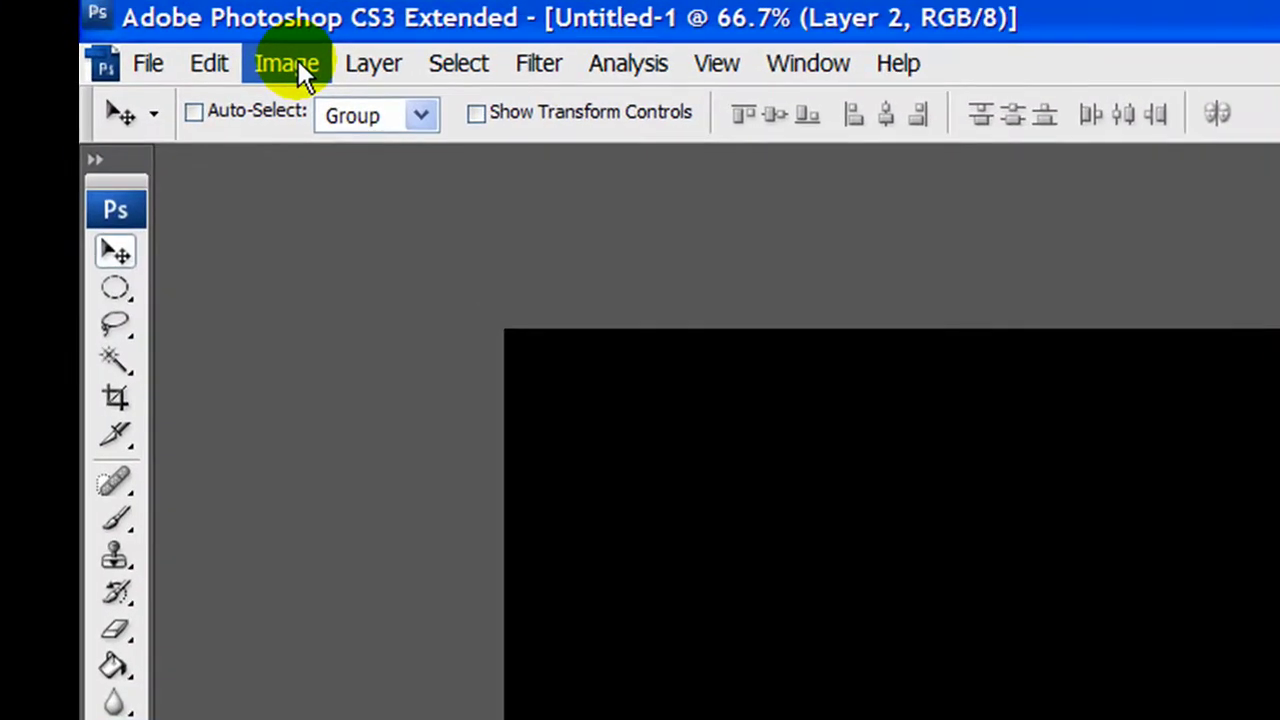
Step: Colorize the outlines with Hue/Saturation at hue 213, saturation 78, lightness -61
click(166, 35)
mouse_move(430, 168)
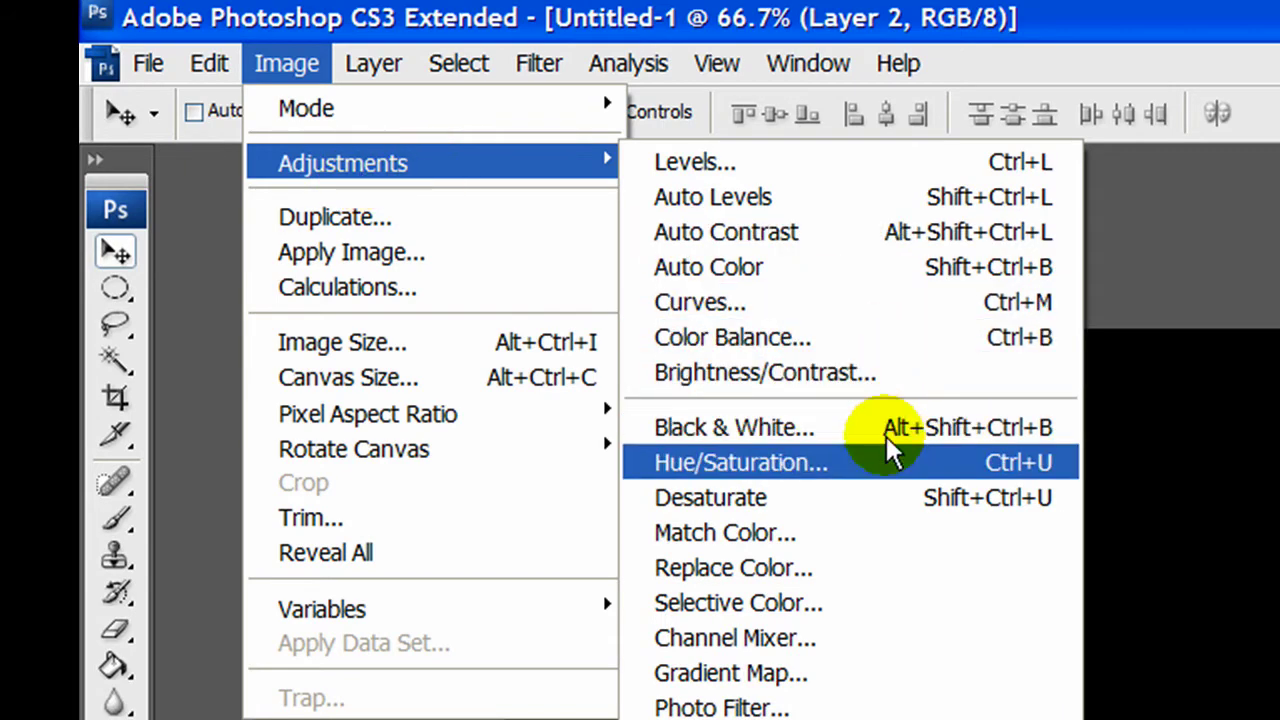
click(880, 475)
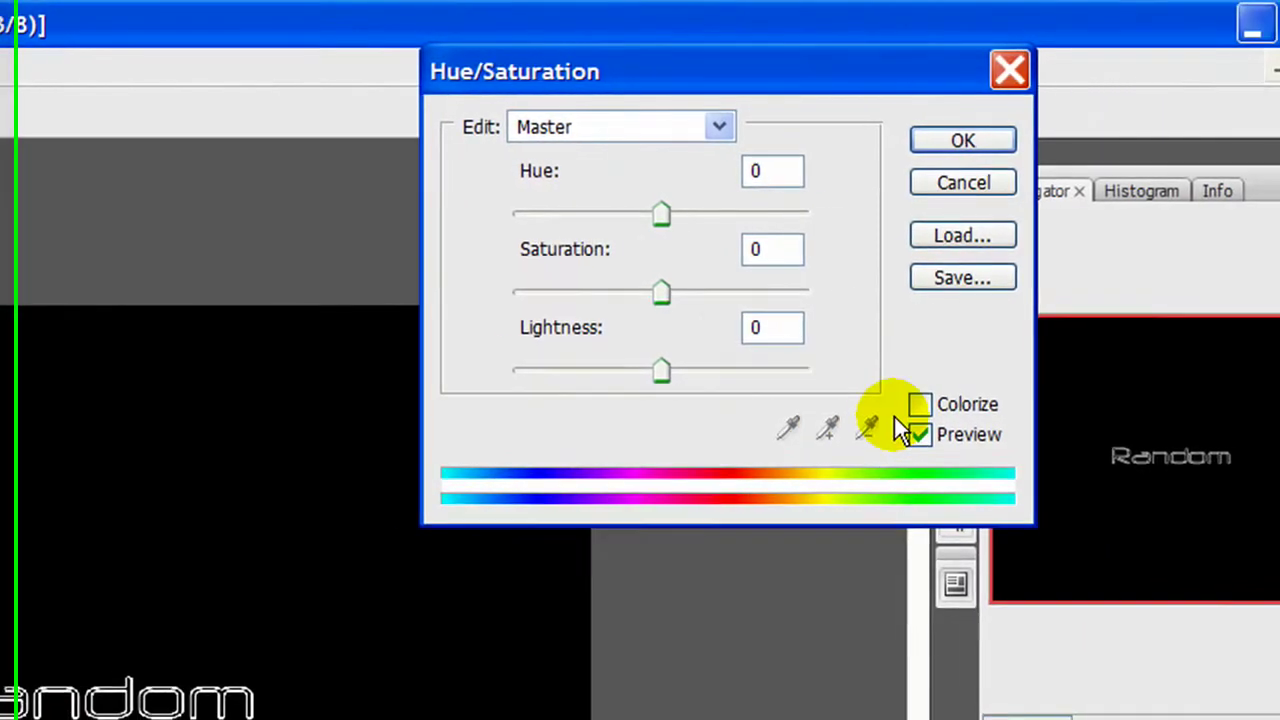
click(899, 404)
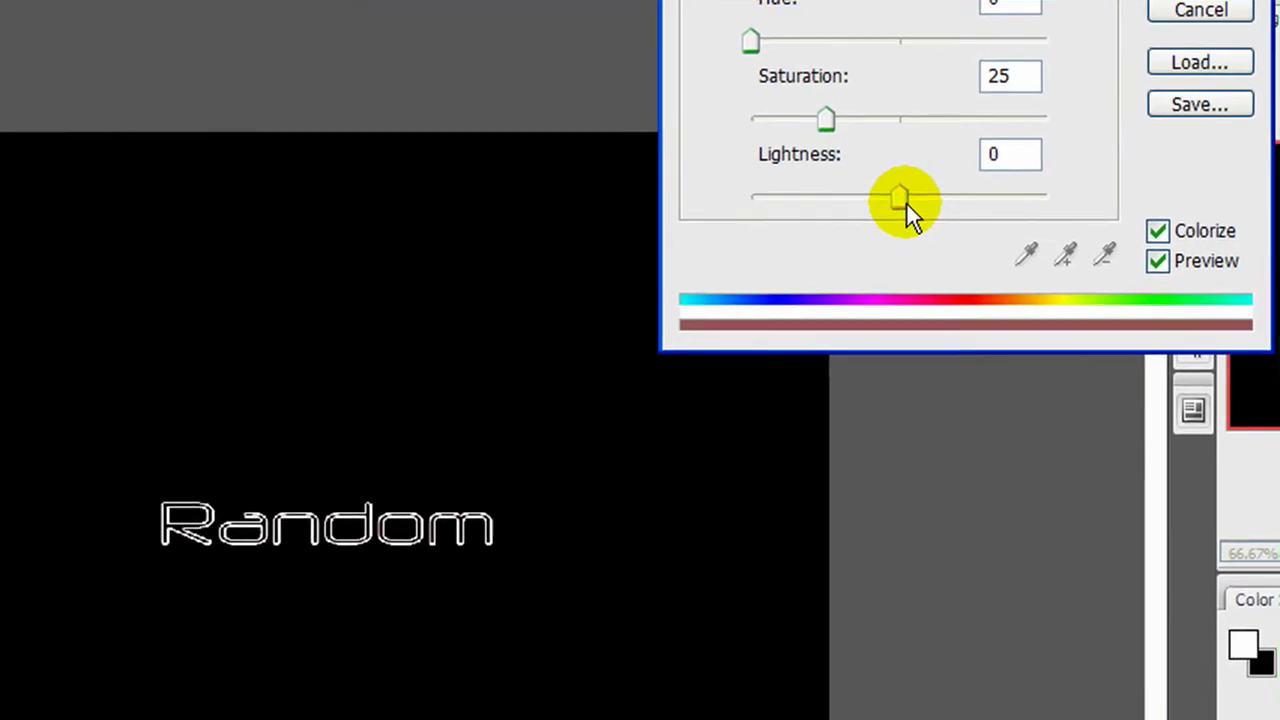
drag(639, 372, 581, 366)
drag(843, 195, 813, 196)
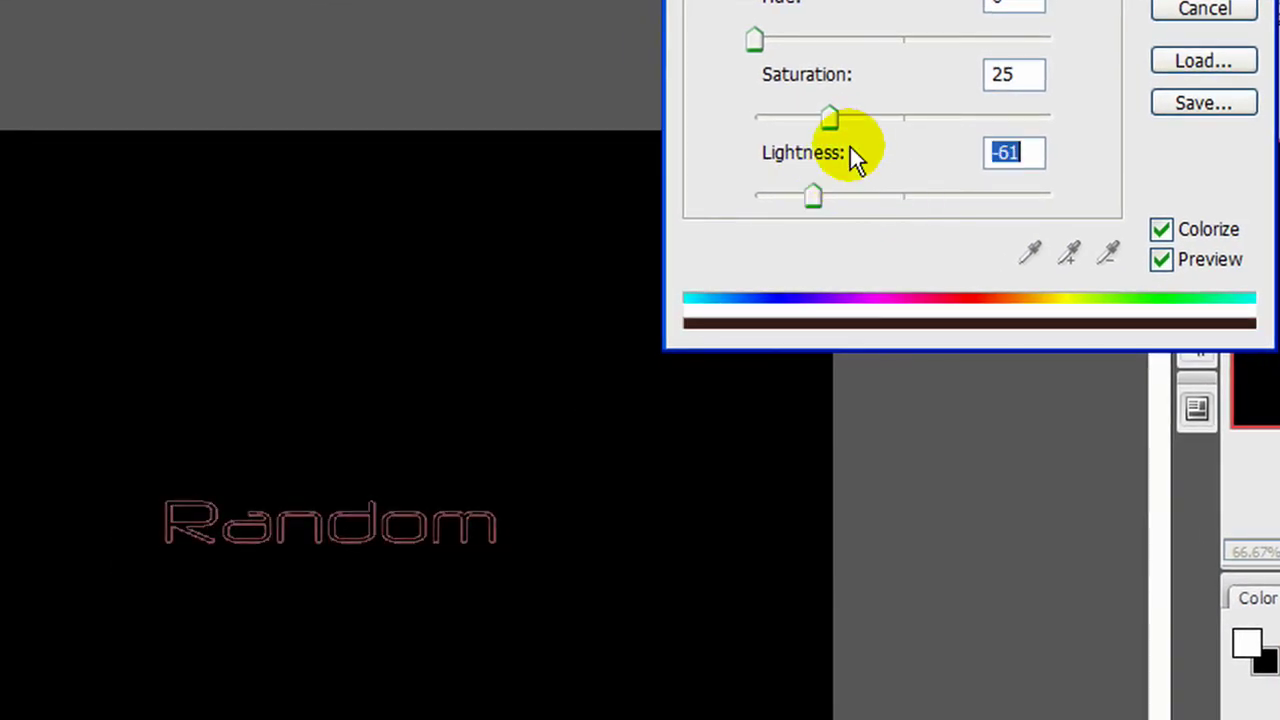
drag(755, 40, 746, 209)
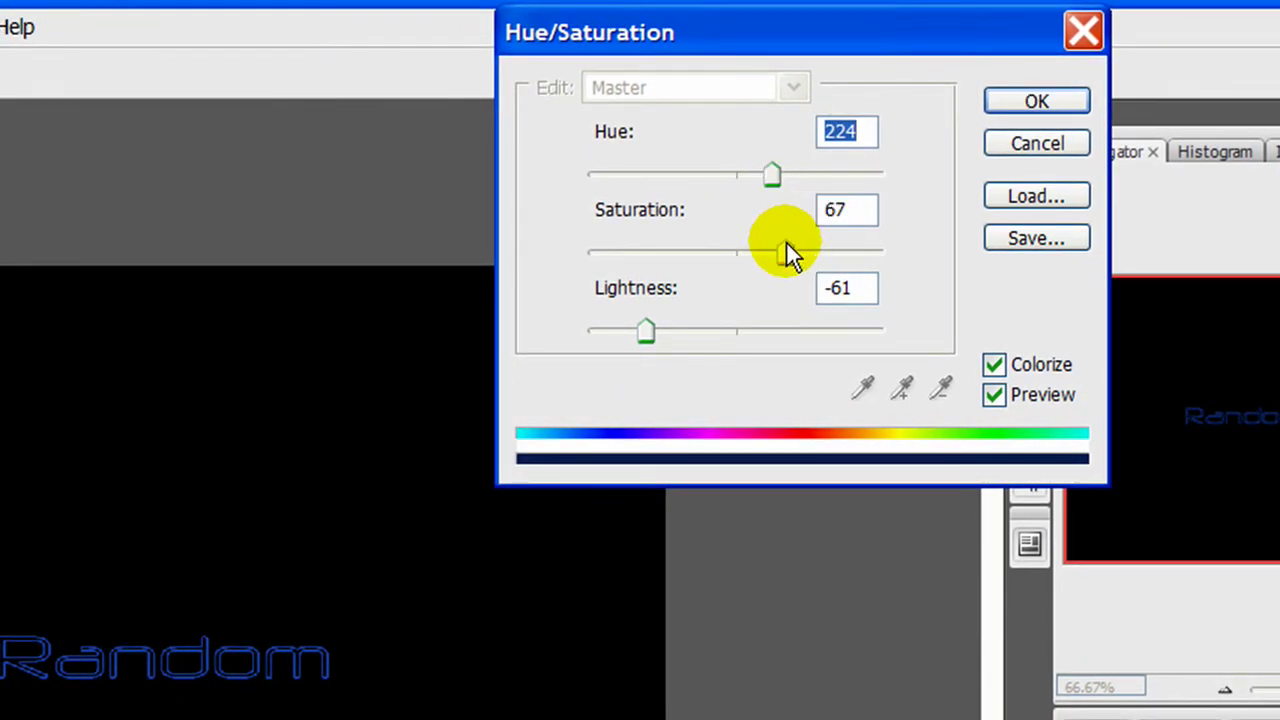
drag(771, 176, 764, 177)
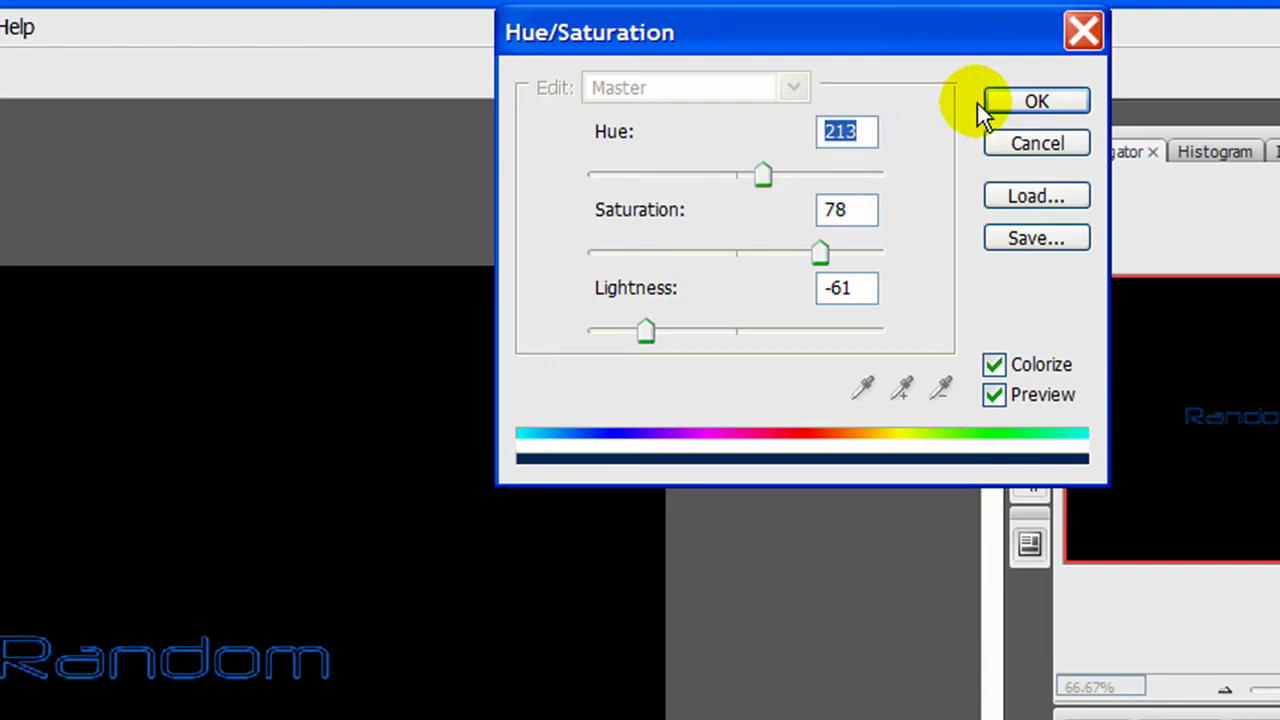
click(1020, 104)
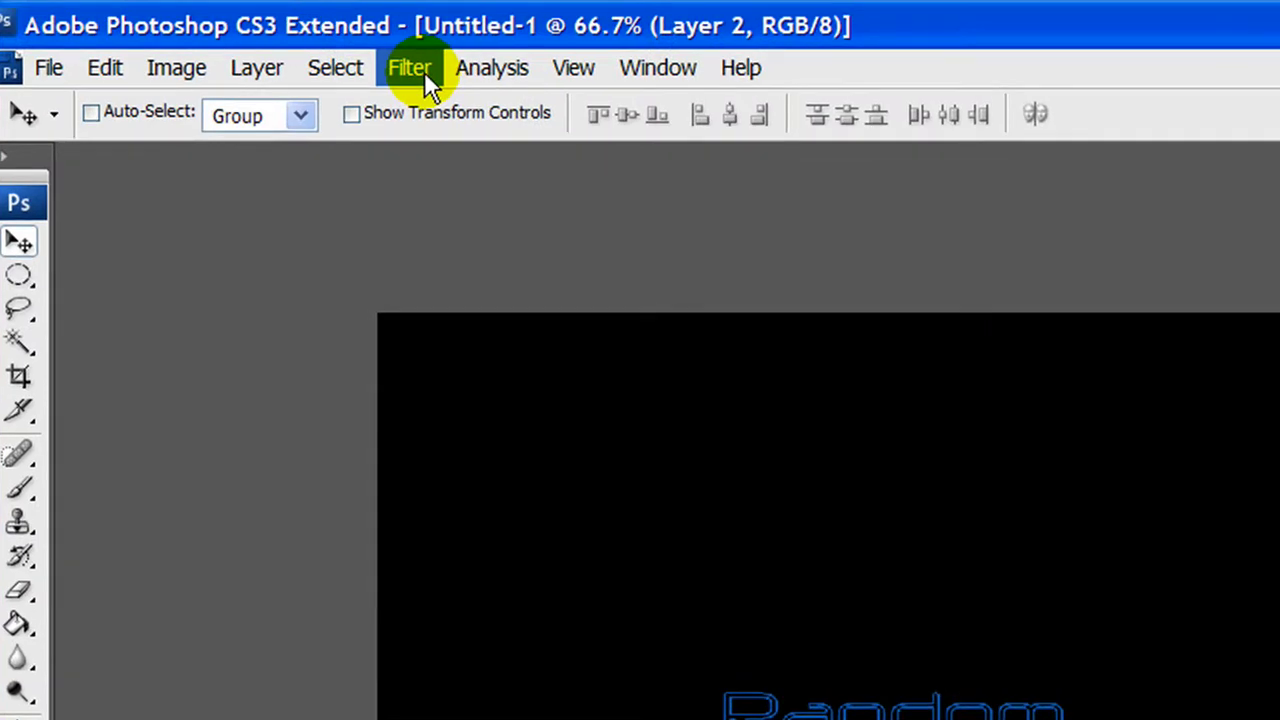
Step: Apply a Gaussian Blur with a 0.8 pixel radius to the blue outlines
click(424, 71)
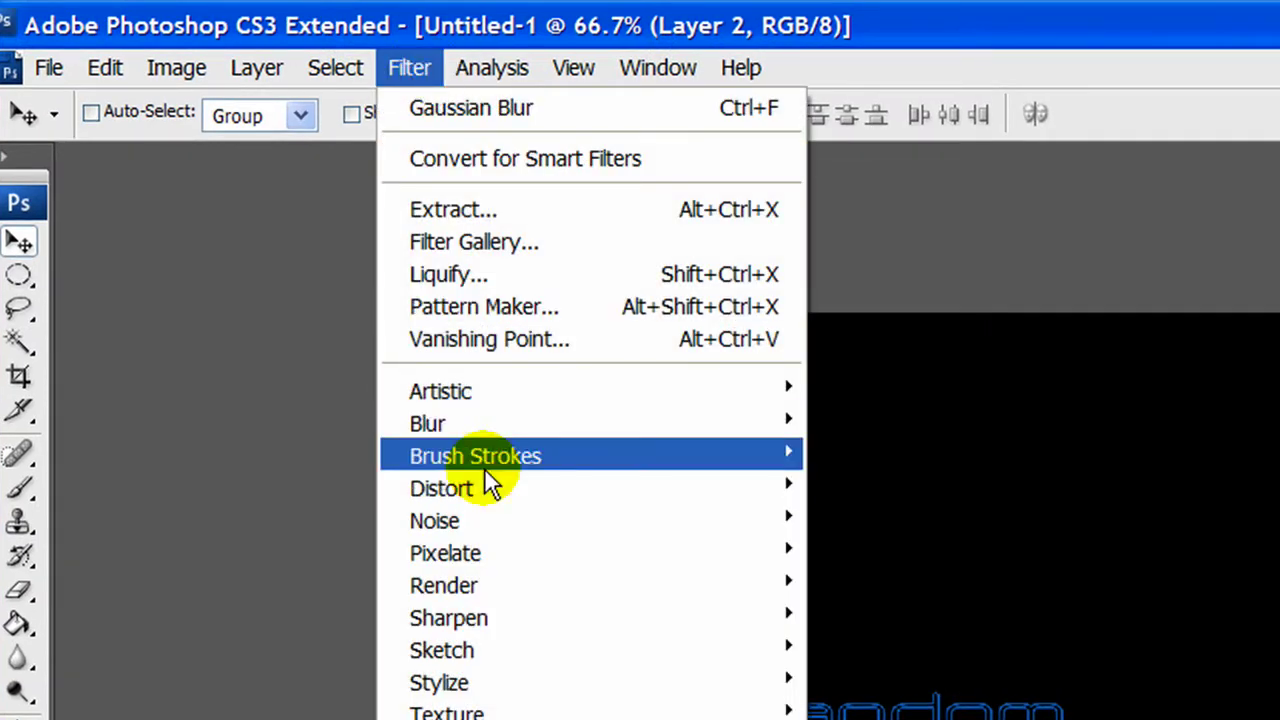
mouse_move(482, 430)
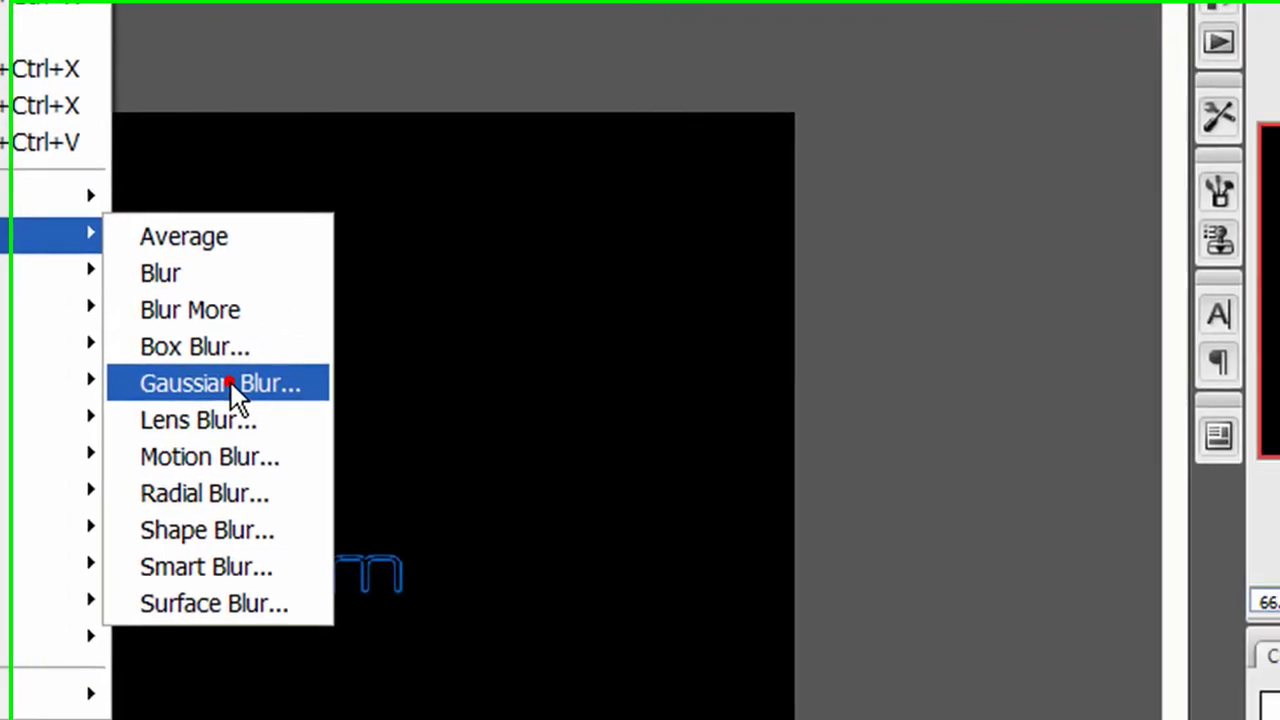
click(890, 552)
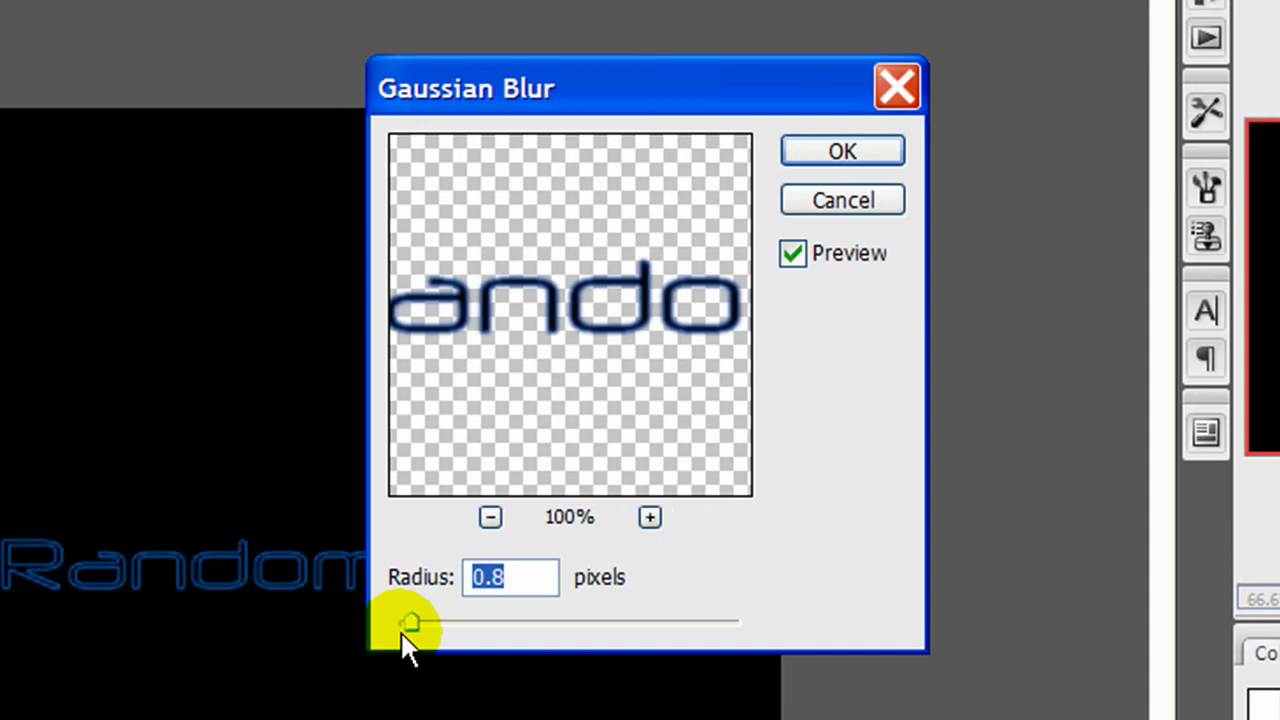
mouse_move(410, 622)
mouse_down()
mouse_move(476, 622)
mouse_move(390, 622)
mouse_move(416, 626)
mouse_up()
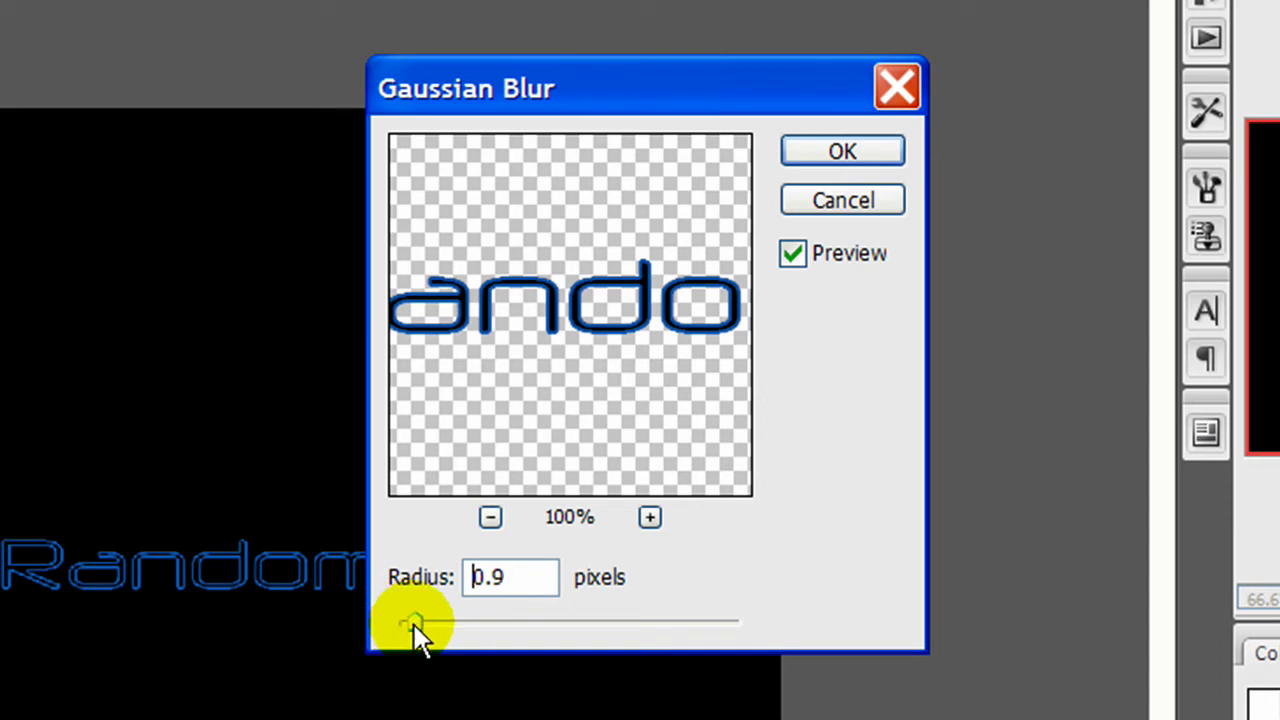
drag(543, 572, 167, 432)
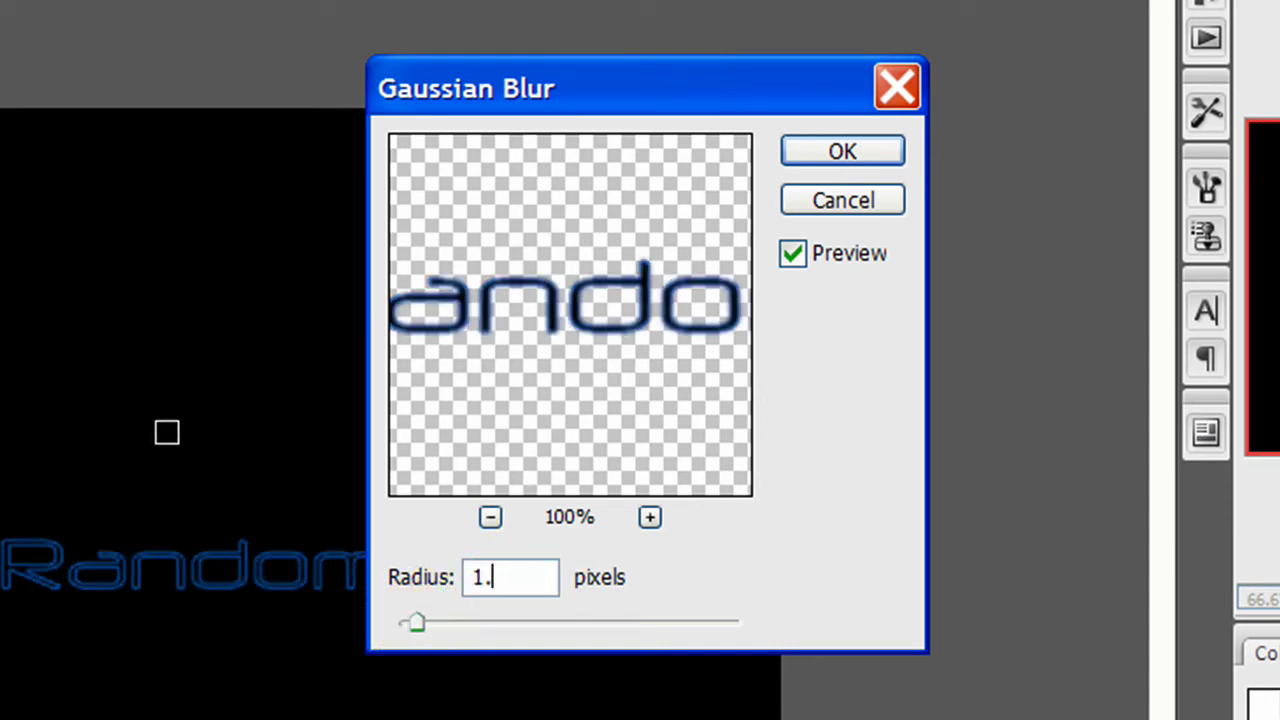
text(0.8)
click(843, 152)
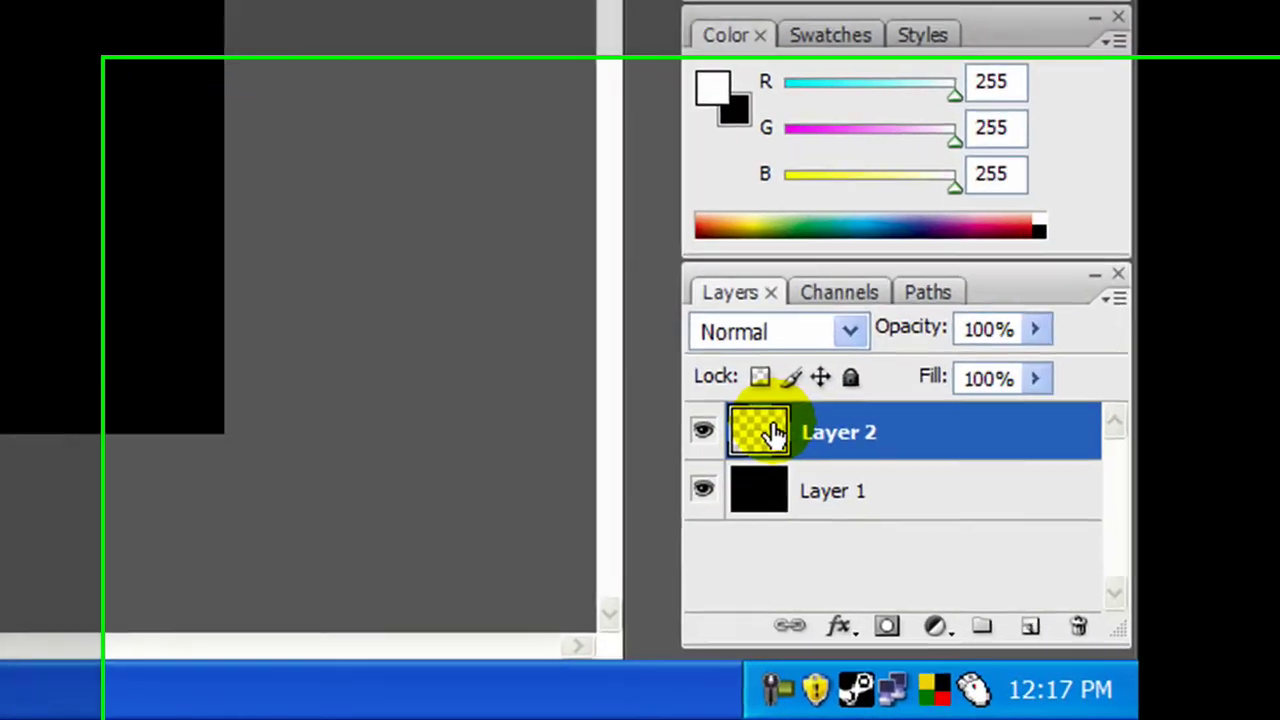
Step: Duplicate the Random text onto a new layer and flip the copy vertically
click(1019, 570)
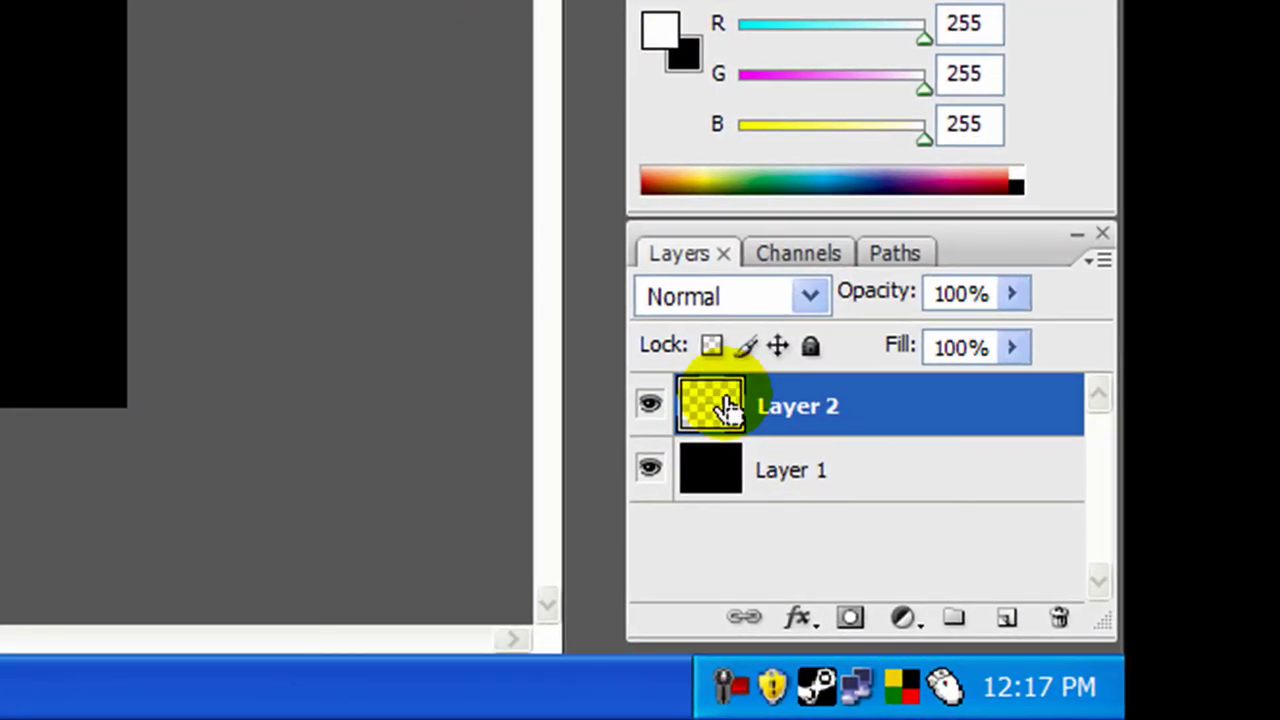
key(ctrl+j)
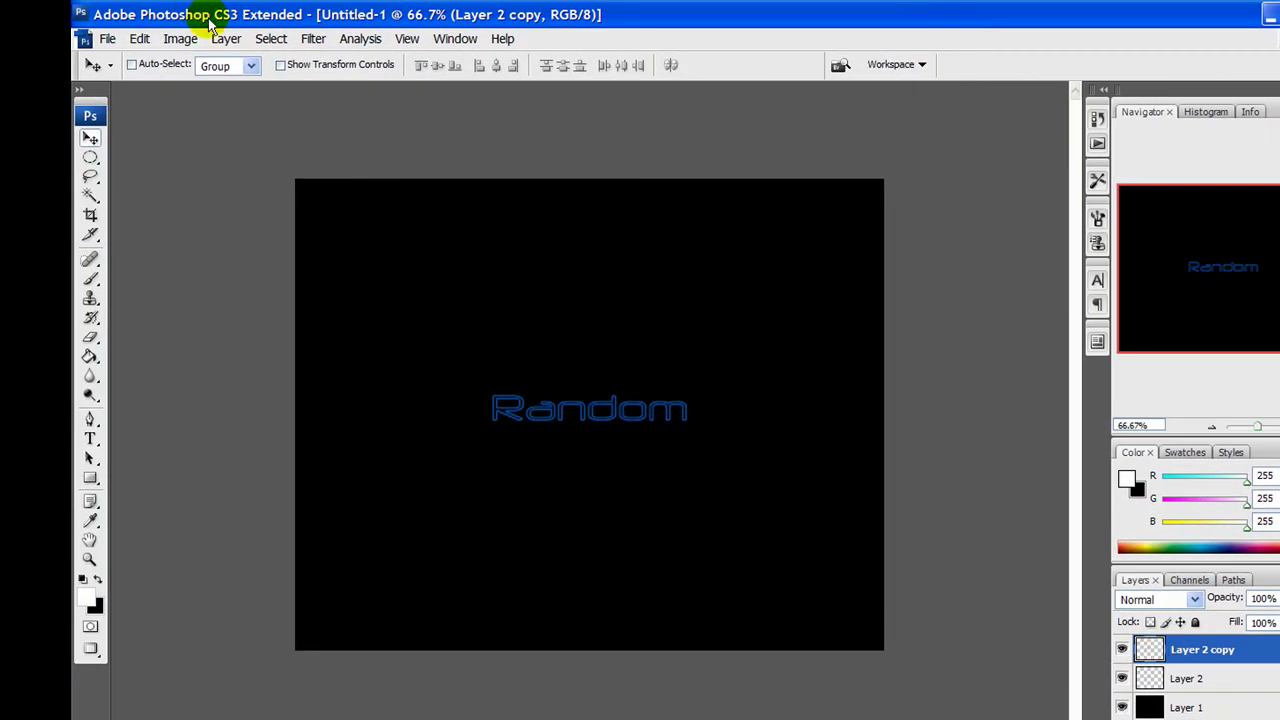
click(139, 38)
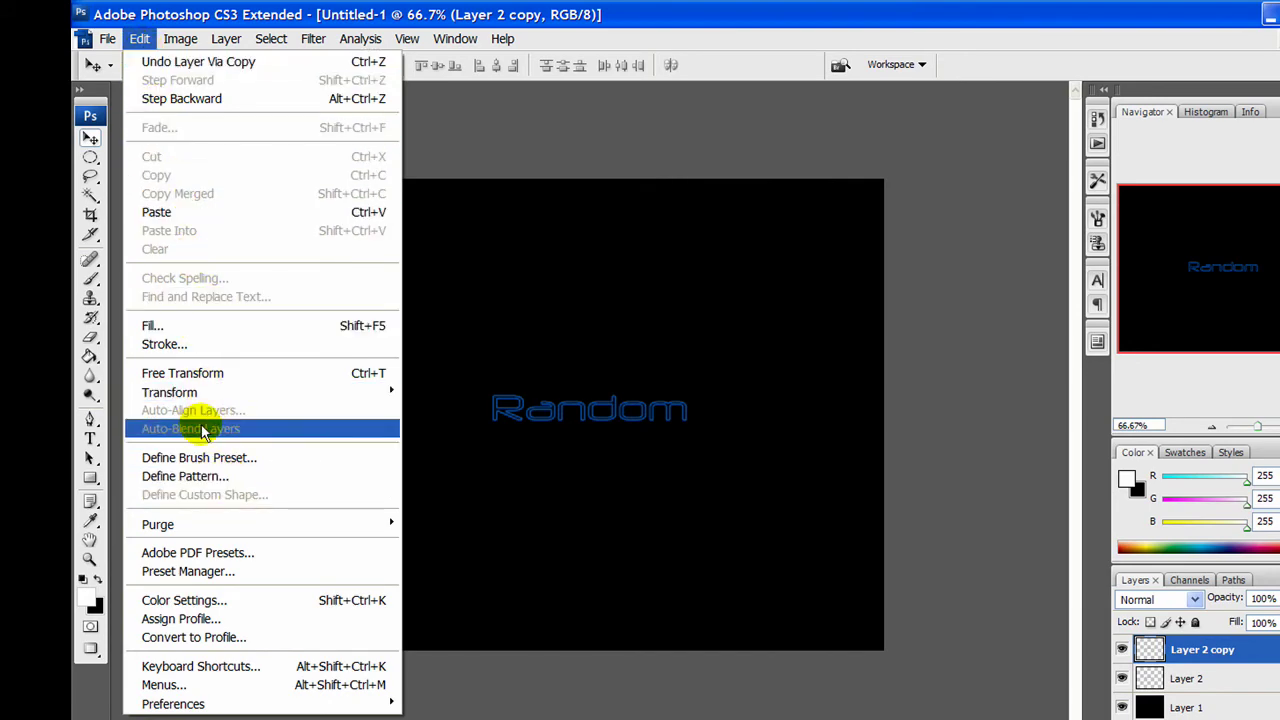
mouse_move(190, 394)
click(492, 627)
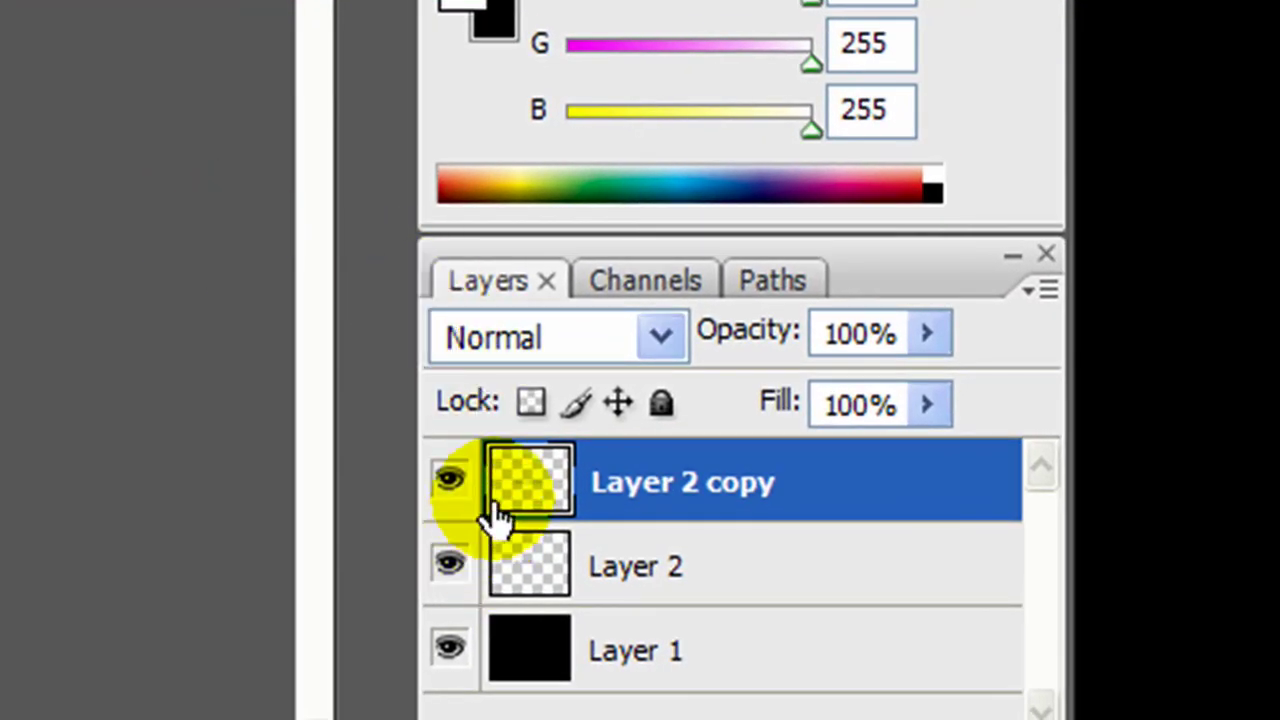
Step: Lower the Layer 2 copy's opacity to 30%
click(927, 336)
drag(912, 366, 748, 381)
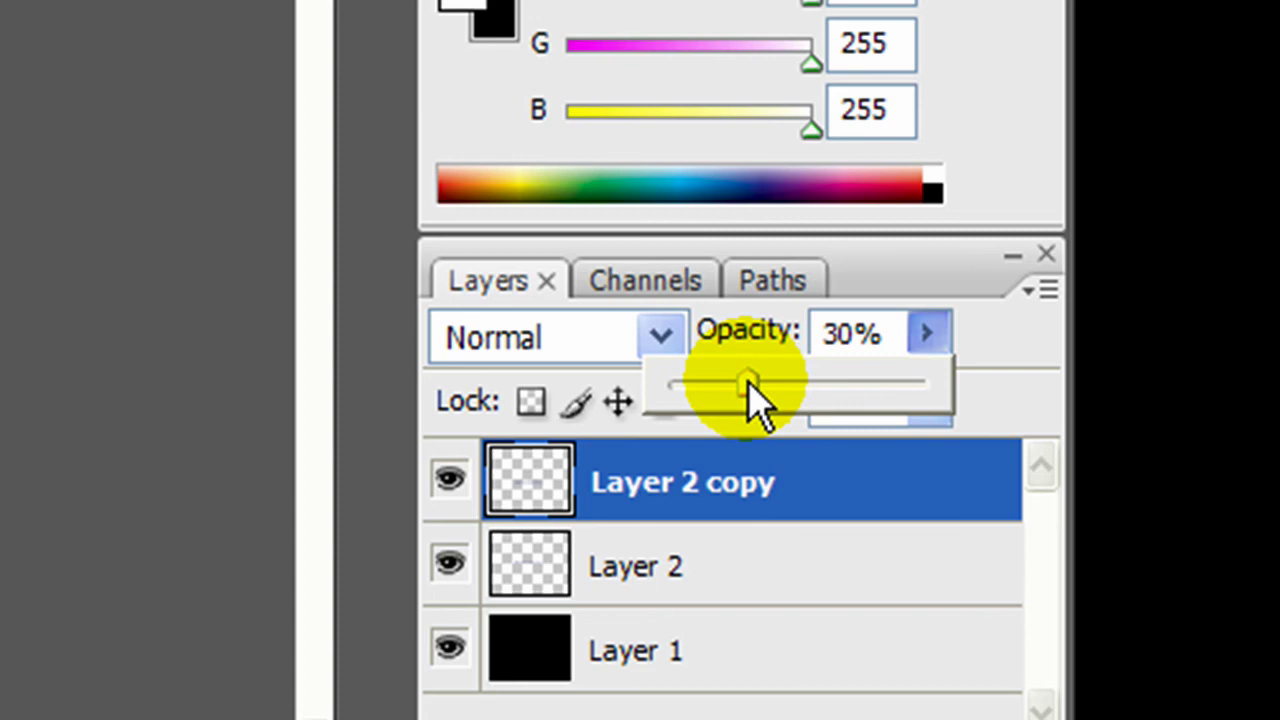